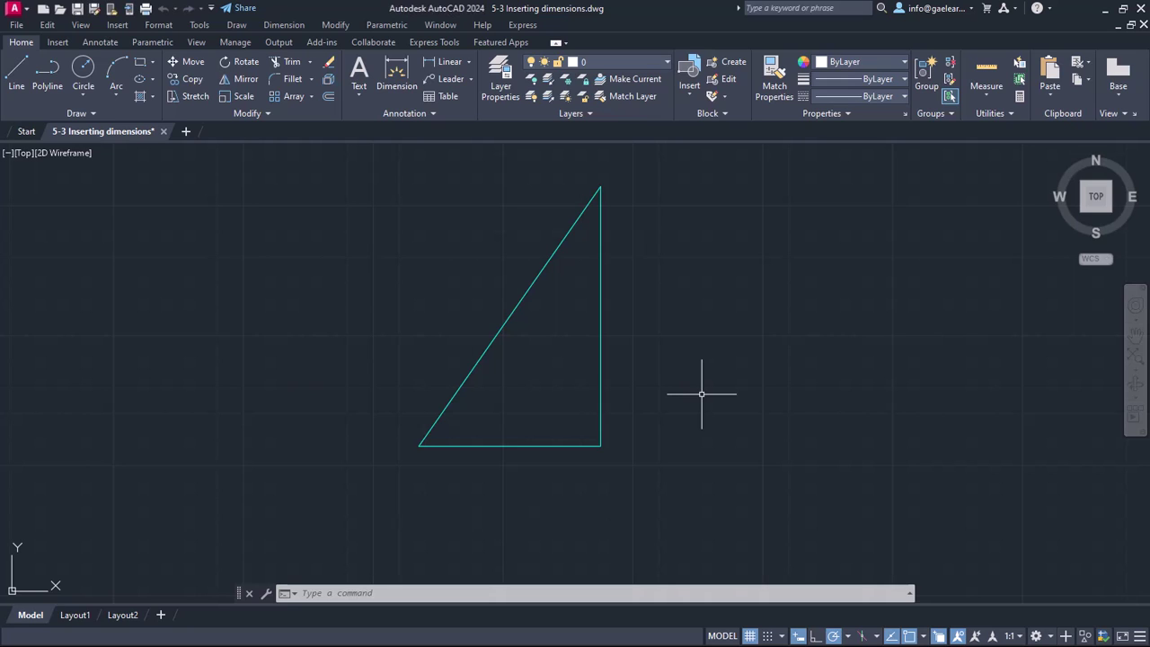
{"action": "left_click", "coordinate": [300, 26]}
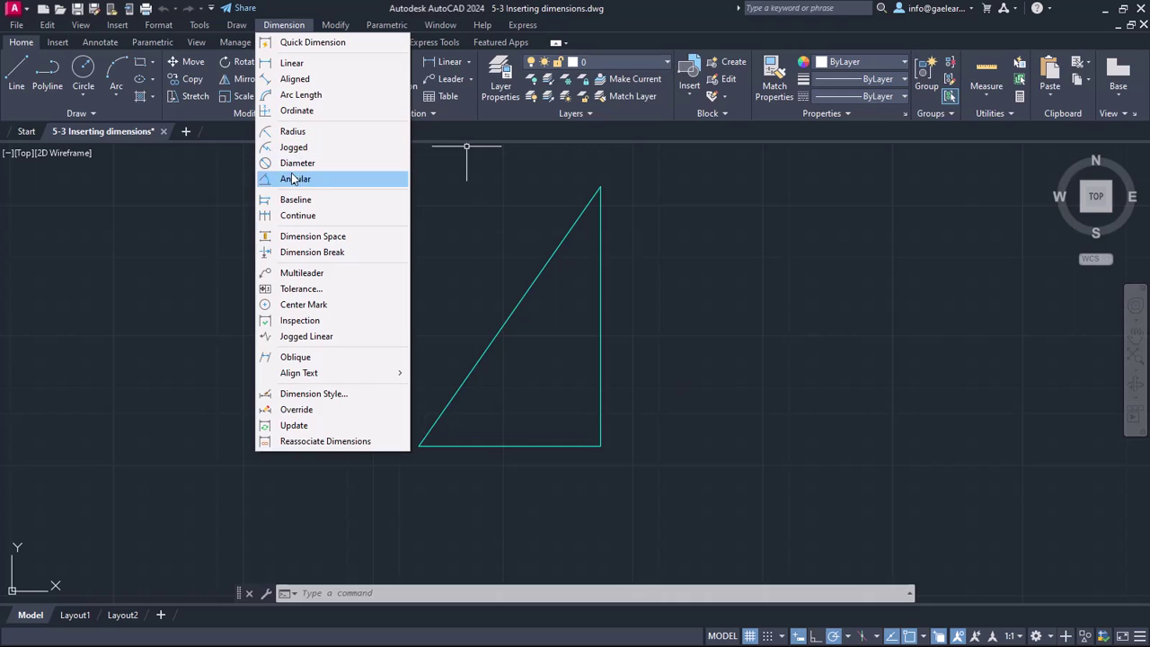
{"action": "left_click", "coordinate": [313, 210]}
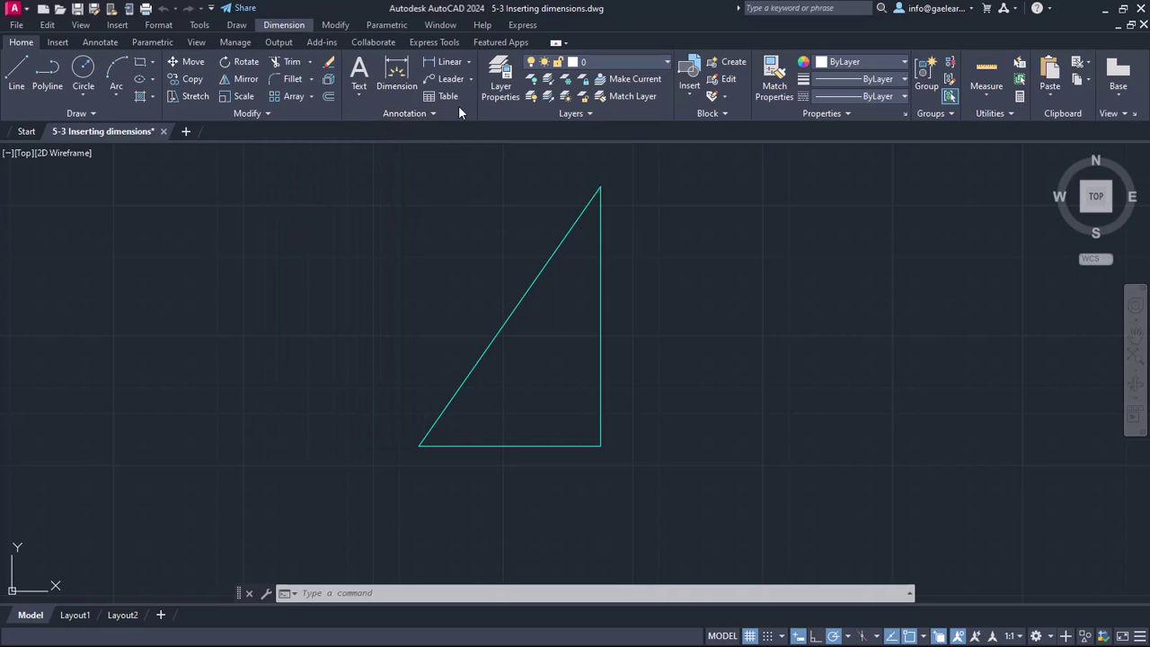
{"action": "left_click", "coordinate": [469, 62]}
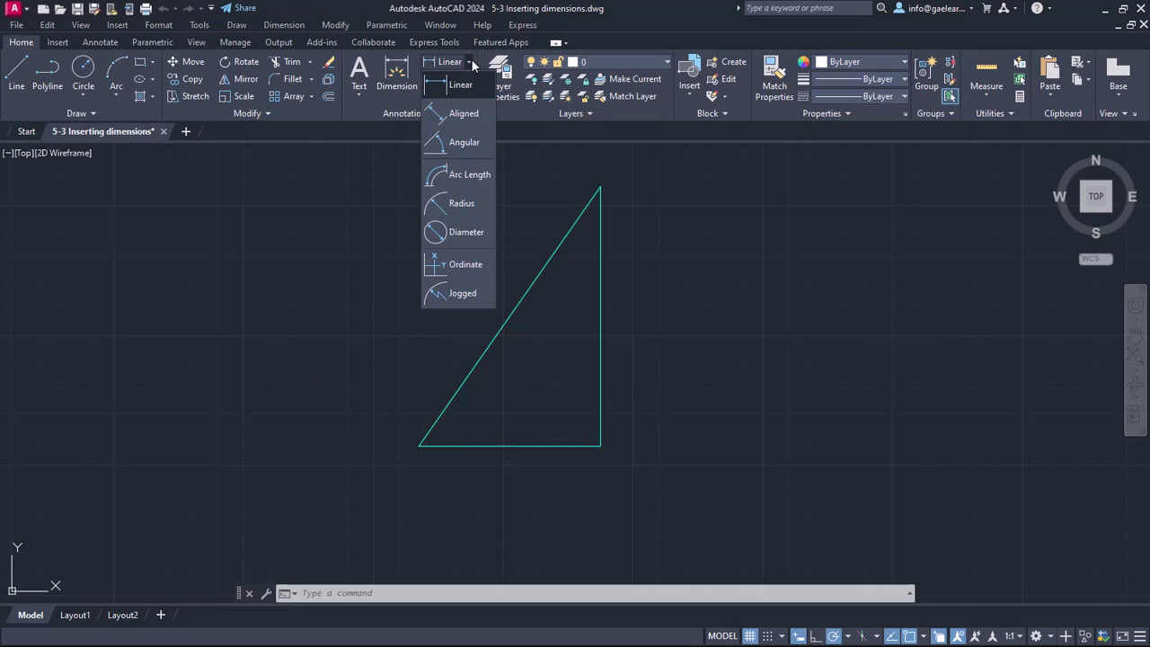
{"action": "left_click", "coordinate": [469, 62]}
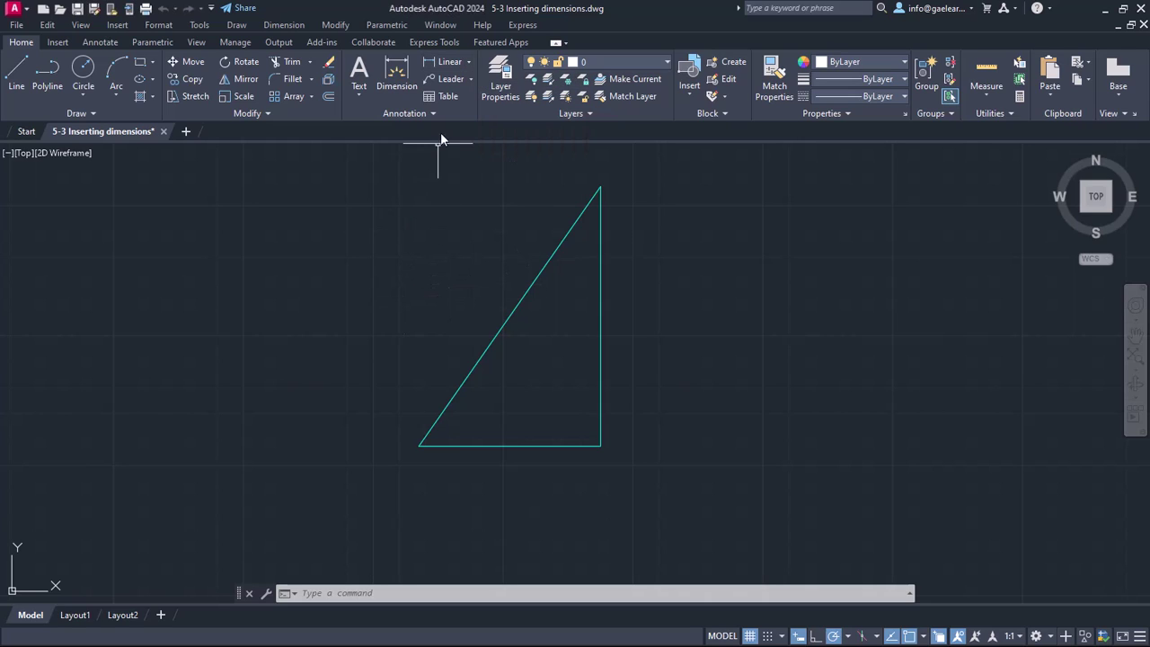
- Add a linear dimension to the triangle's horizontal base, corner to corner, with the dimension line placed below the base
{"action": "left_click", "coordinate": [468, 63]}
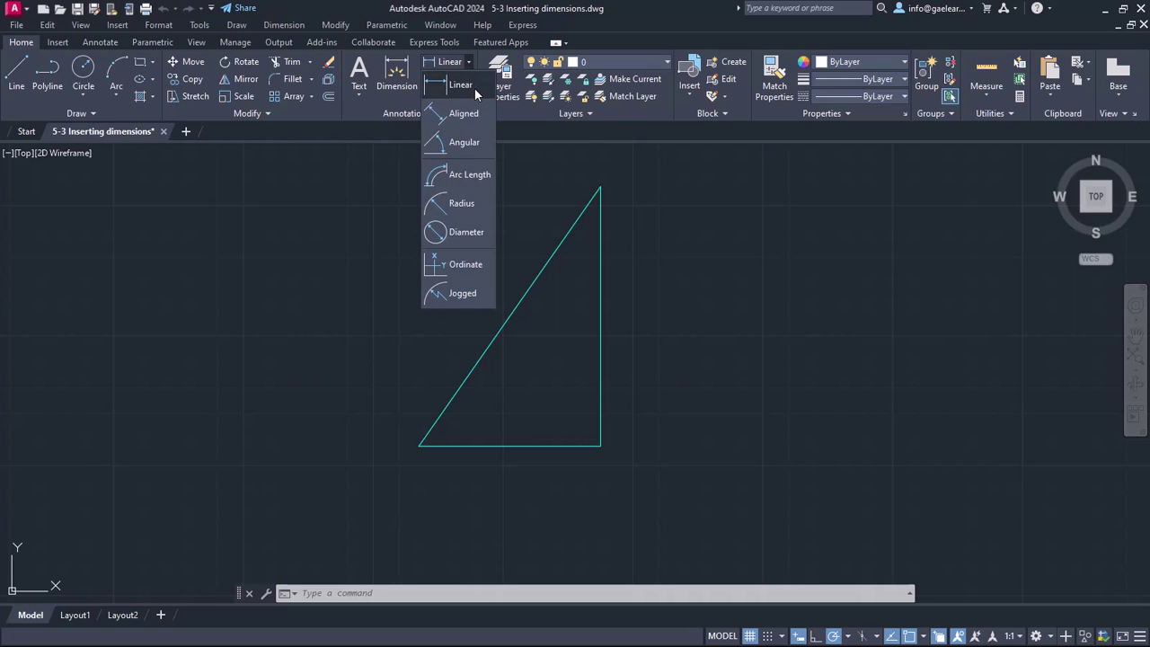
{"action": "left_click", "coordinate": [475, 87]}
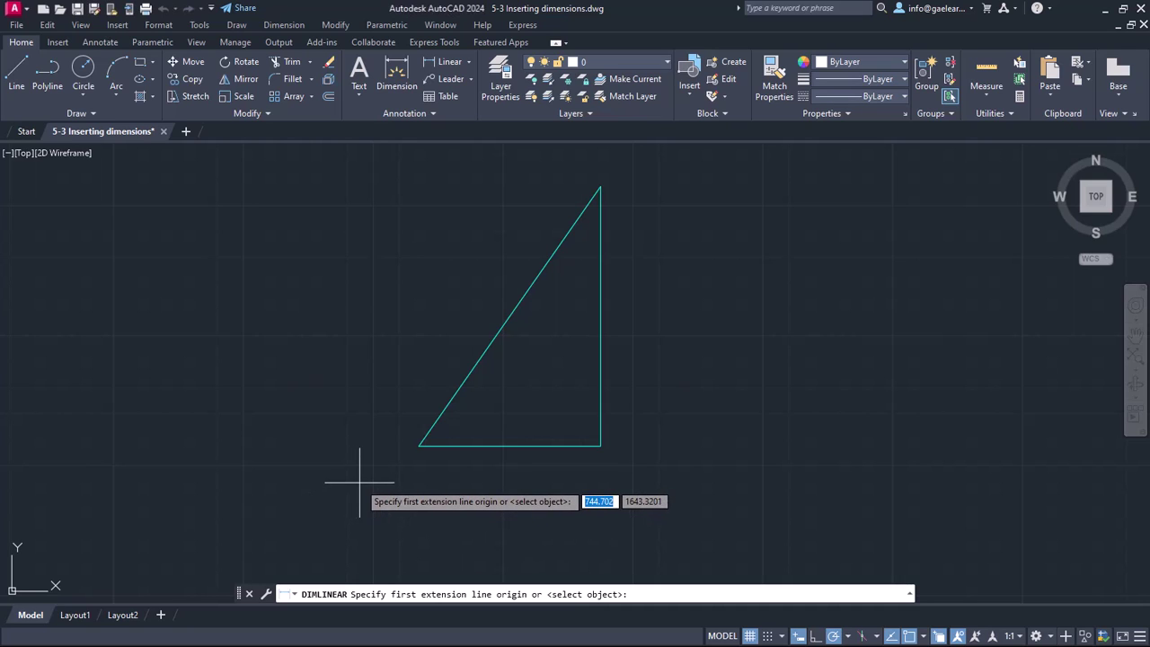
{"action": "left_click", "coordinate": [418, 446]}
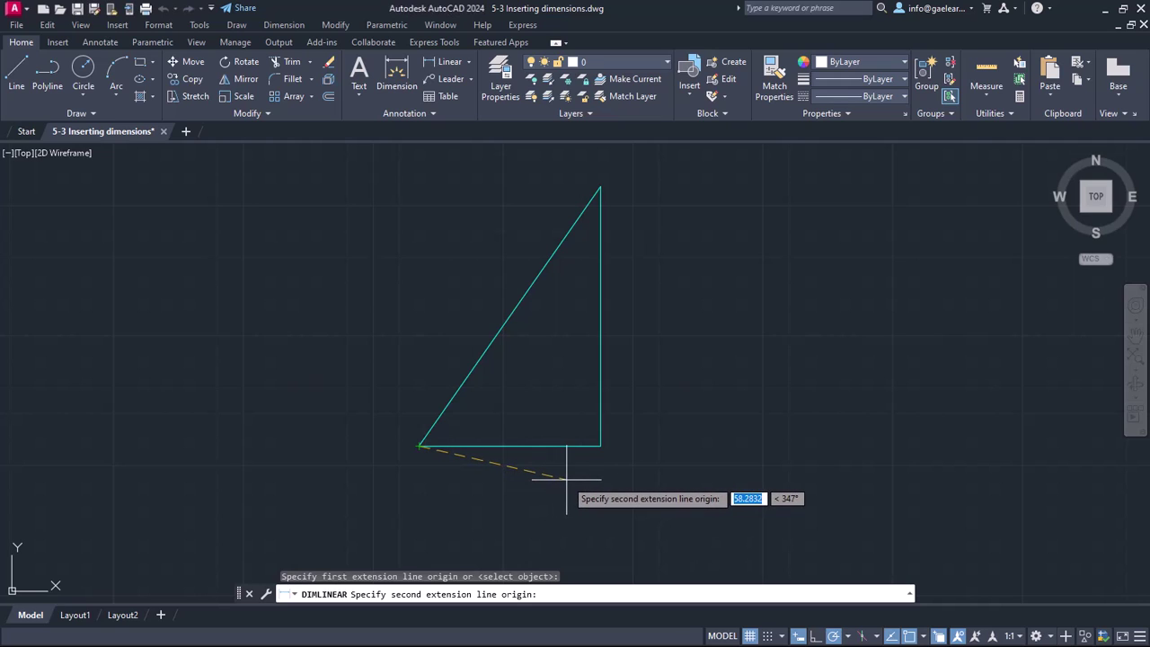
{"action": "left_click", "coordinate": [601, 444]}
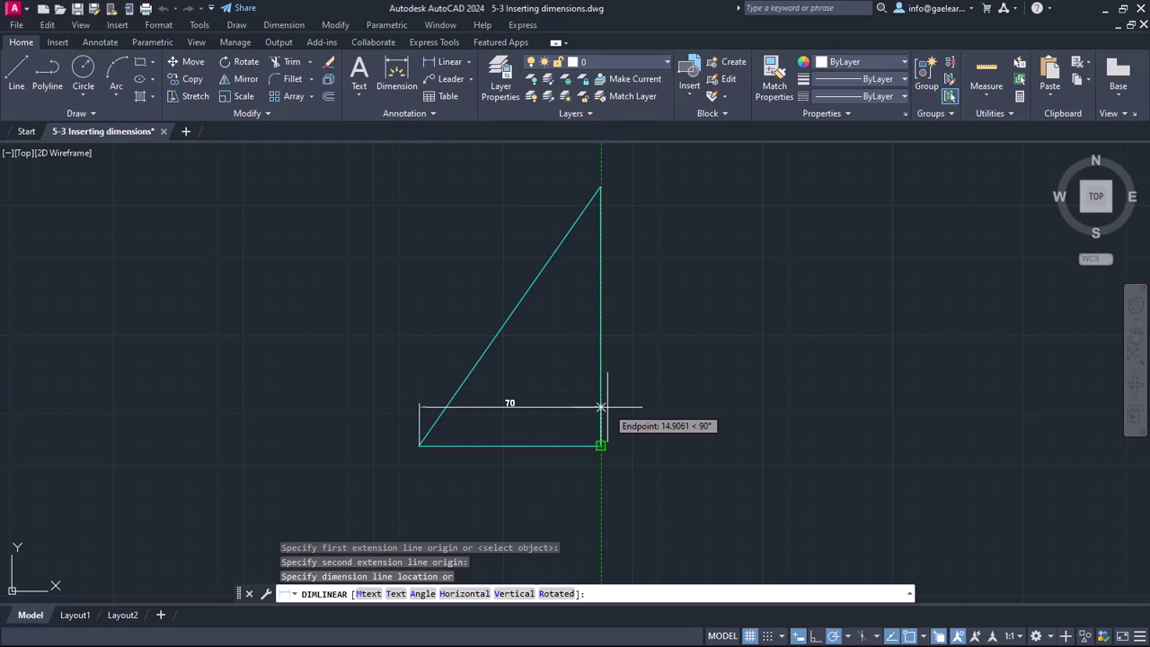
{"action": "left_click", "coordinate": [601, 478]}
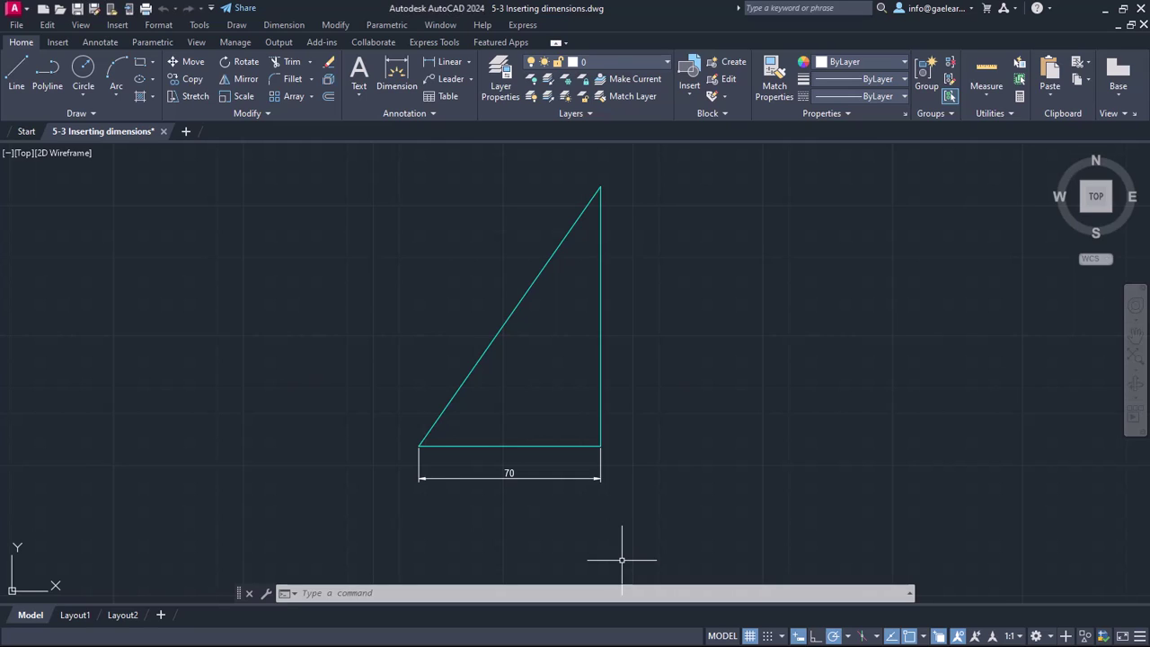
- Add a linear dimension to the triangle's vertical side, from apex to right-angle corner, placed outside to the right of it
{"action": "type", "text": "dli"}
{"action": "key", "text": "Return"}
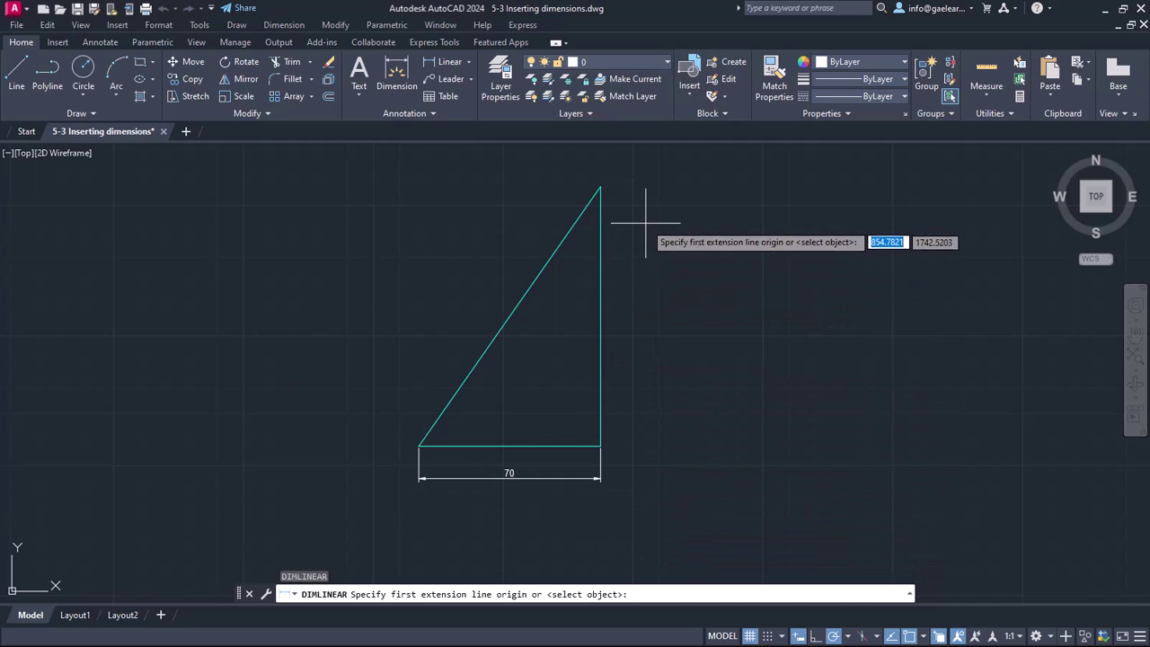
{"action": "left_click", "coordinate": [600, 186]}
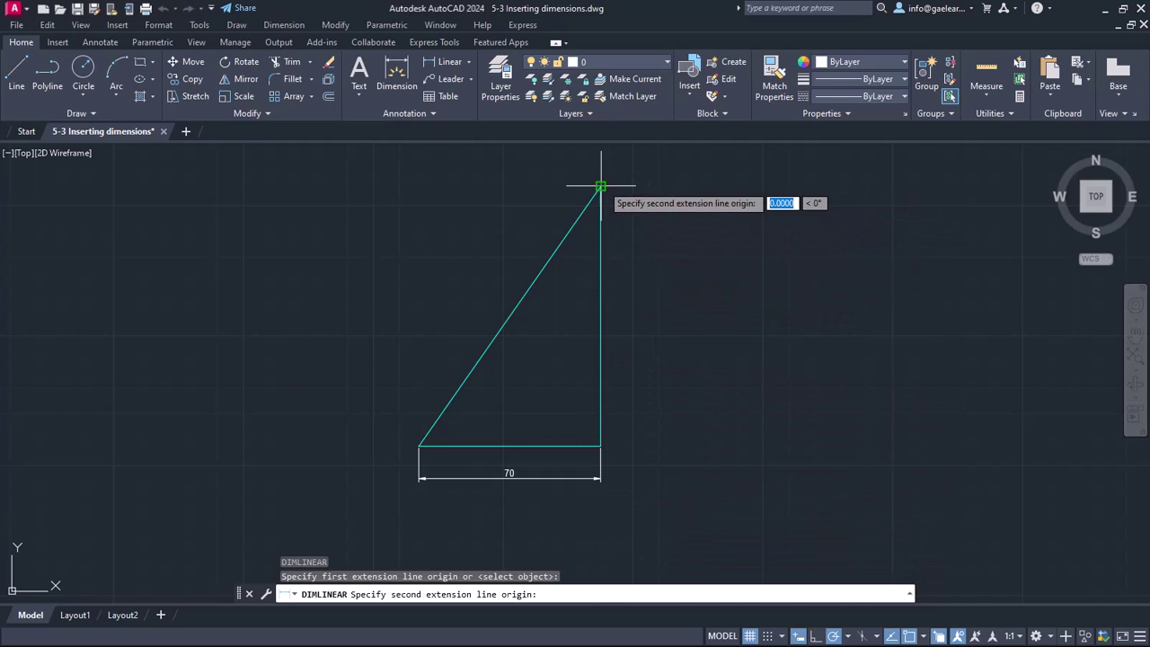
{"action": "left_click", "coordinate": [600, 446]}
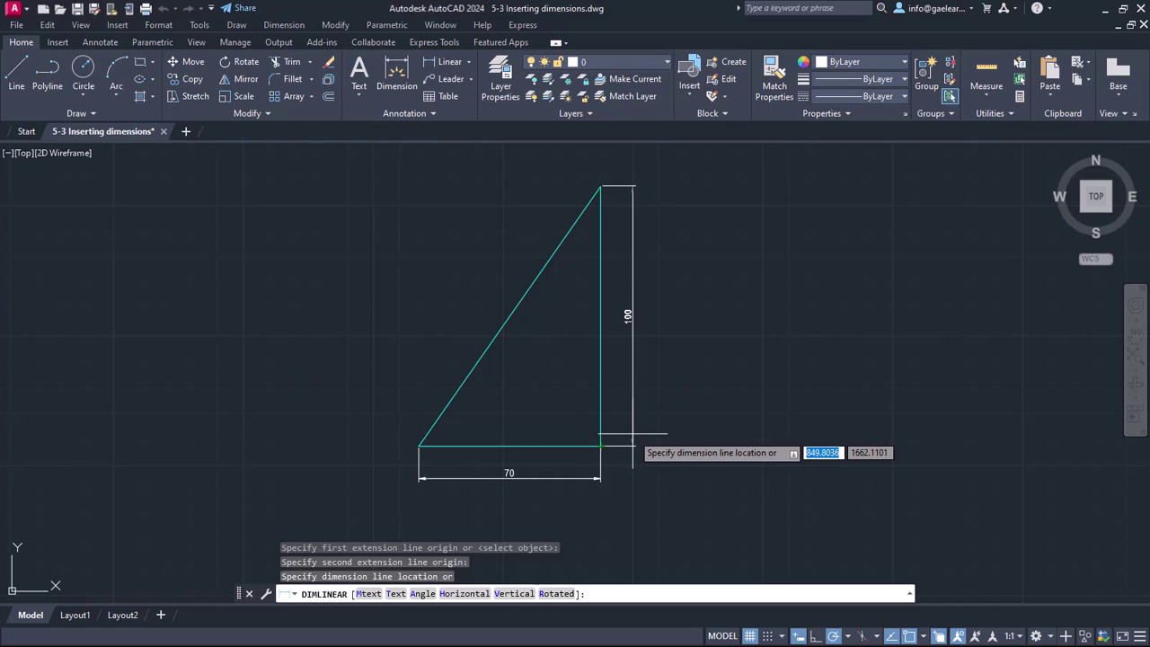
{"action": "left_click", "coordinate": [636, 438]}
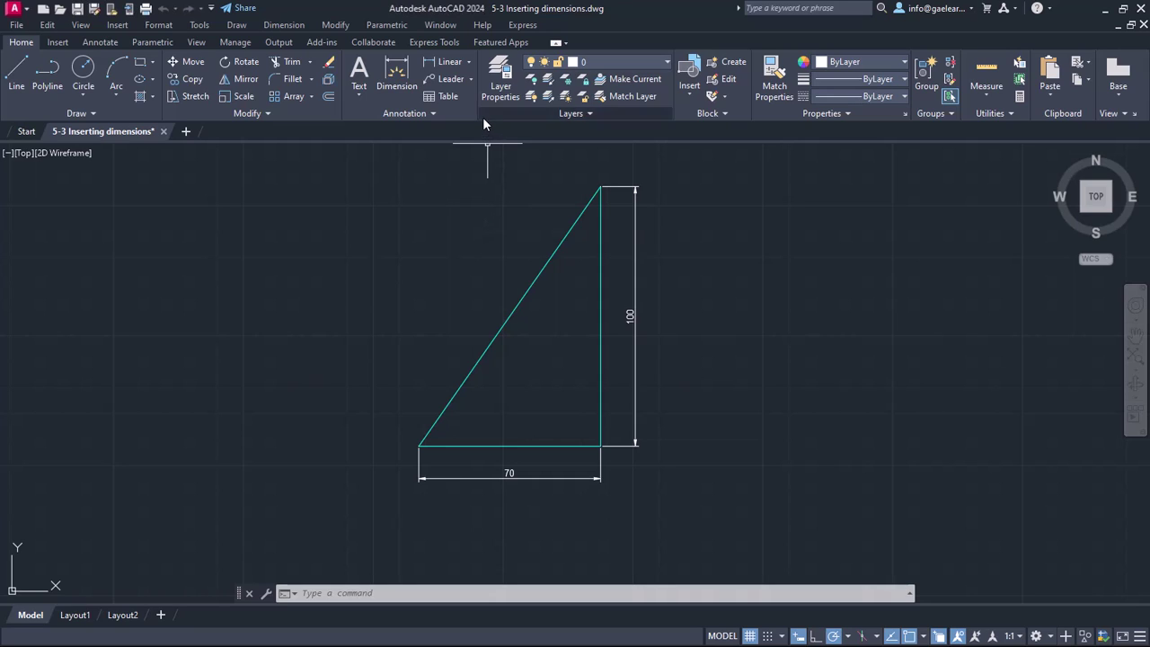
- Add an aligned dimension along the triangle's sloping side, from the apex to the lower-left corner, placed outside the triangle
{"action": "left_click", "coordinate": [469, 64]}
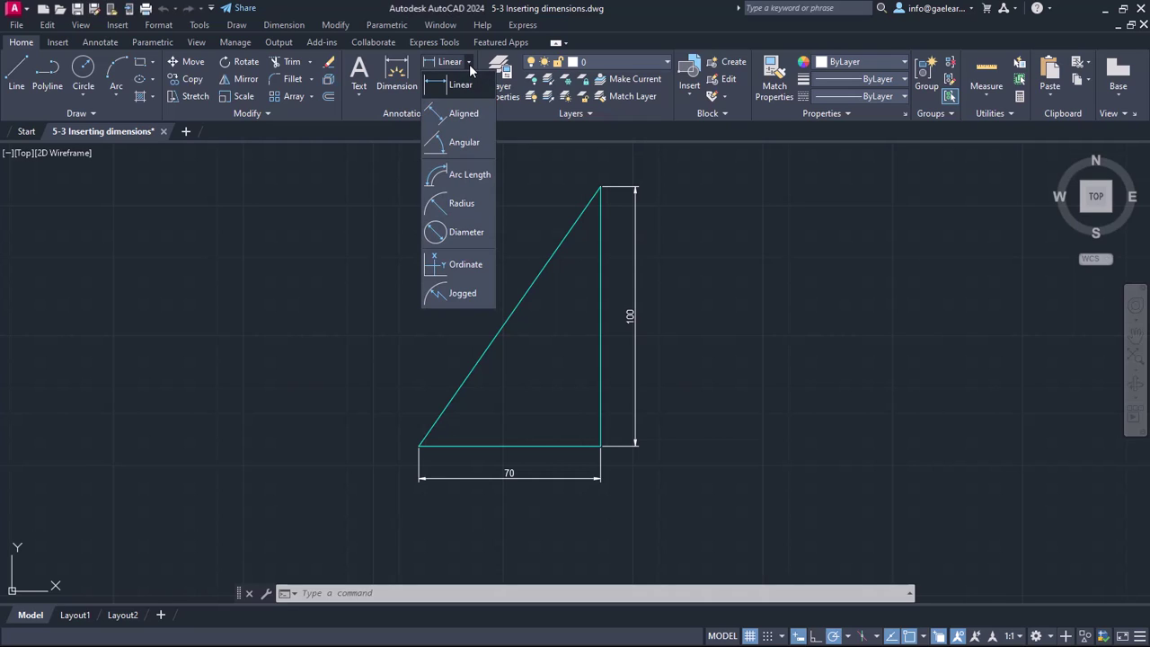
{"action": "left_click", "coordinate": [467, 118]}
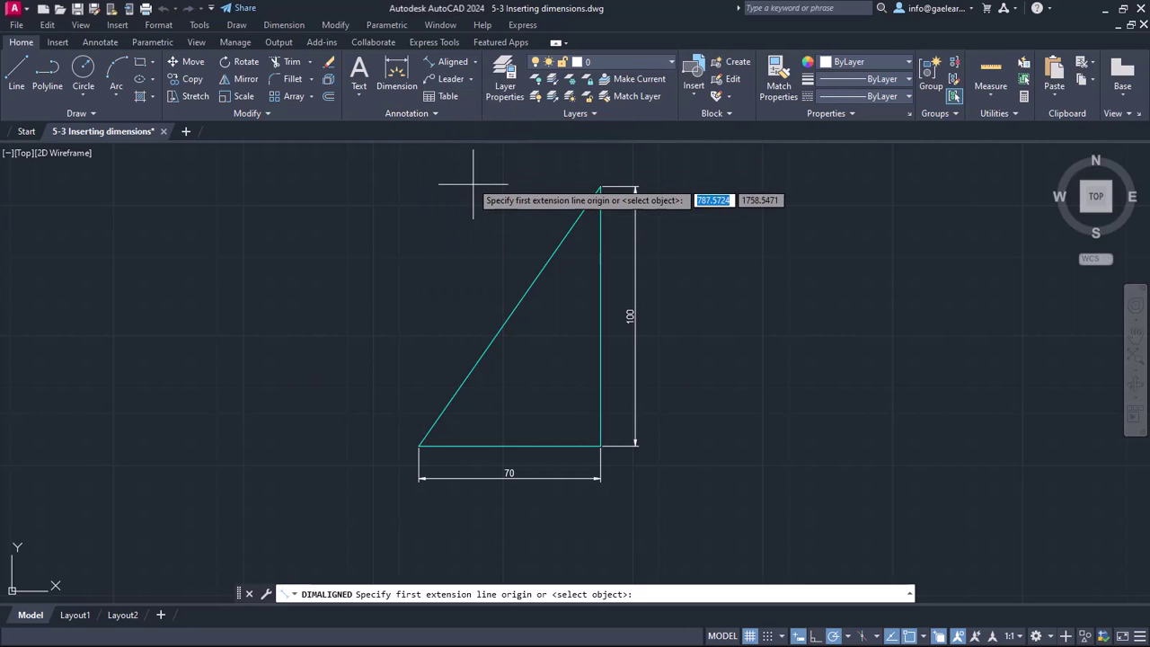
{"action": "left_click", "coordinate": [601, 187]}
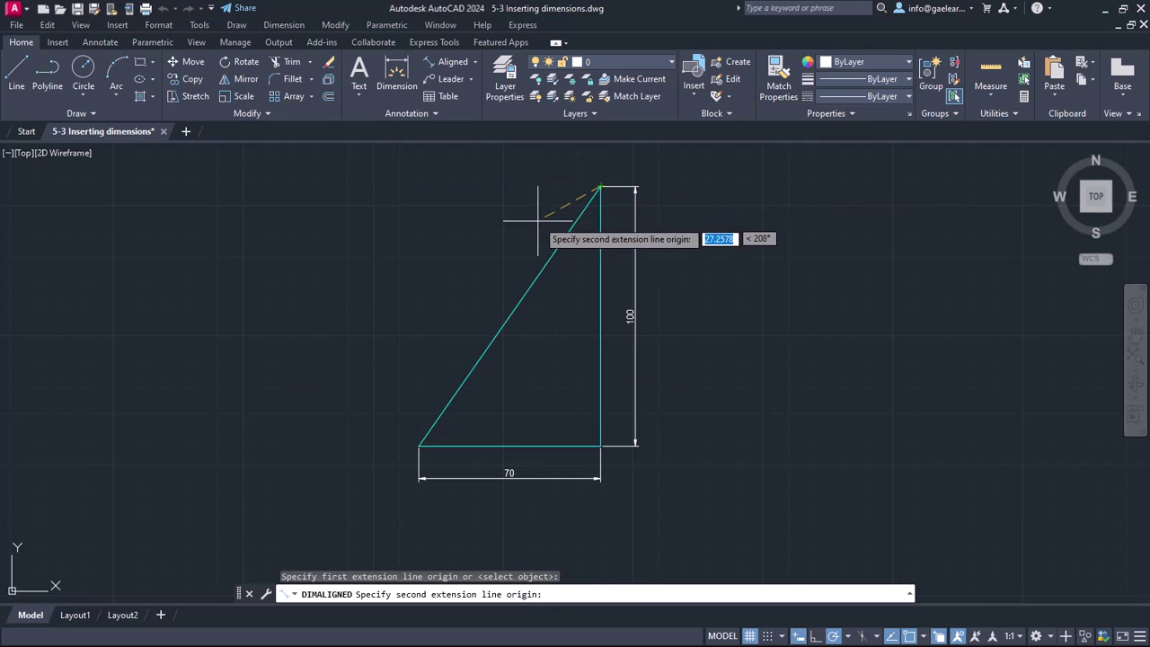
{"action": "left_click", "coordinate": [419, 444]}
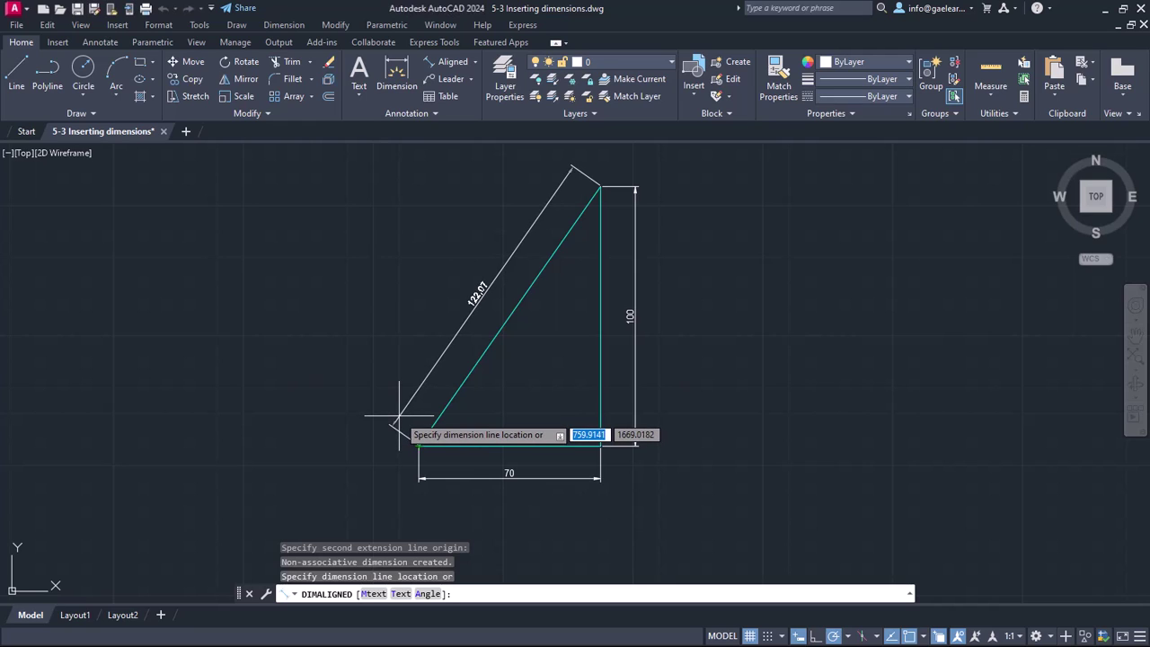
{"action": "left_click", "coordinate": [399, 416]}
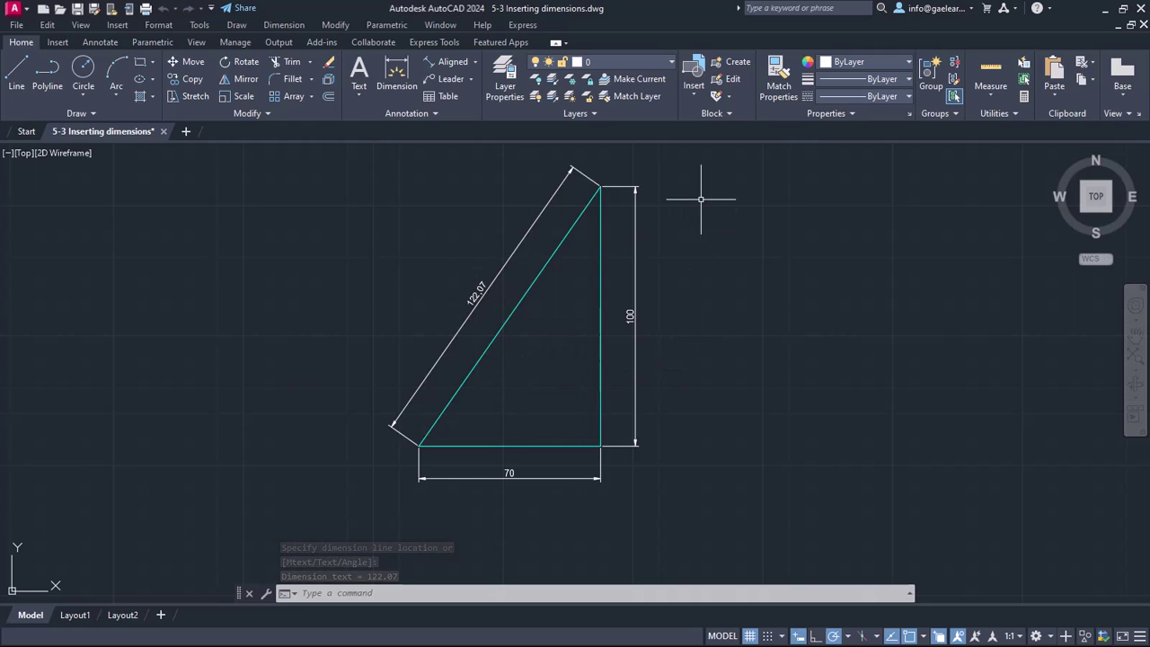
- Add an angular dimension between the vertical and sloping sides at the triangle's apex, with its arc inside the triangle
{"action": "left_click", "coordinate": [475, 61]}
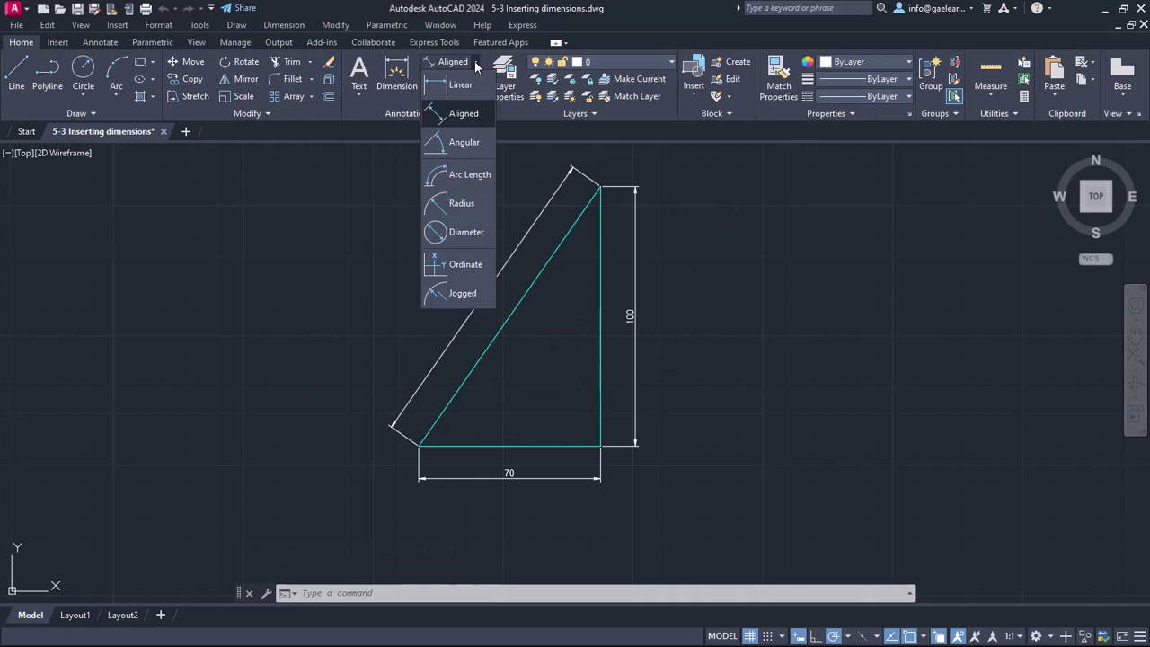
{"action": "left_click", "coordinate": [464, 151]}
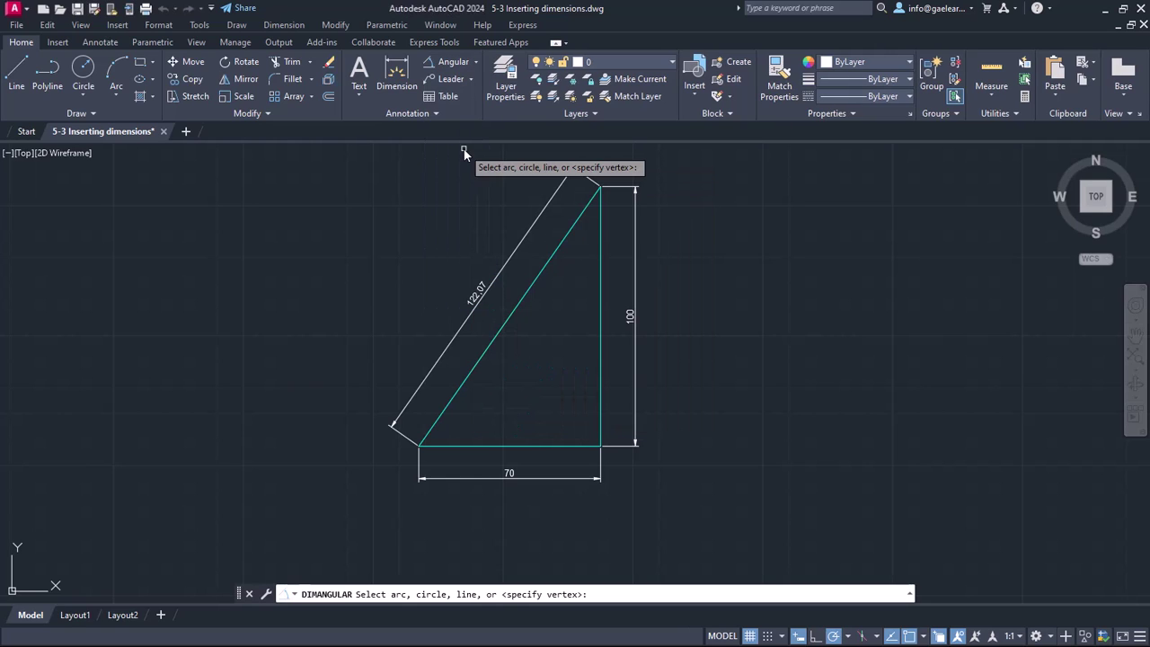
{"action": "left_click", "coordinate": [602, 243]}
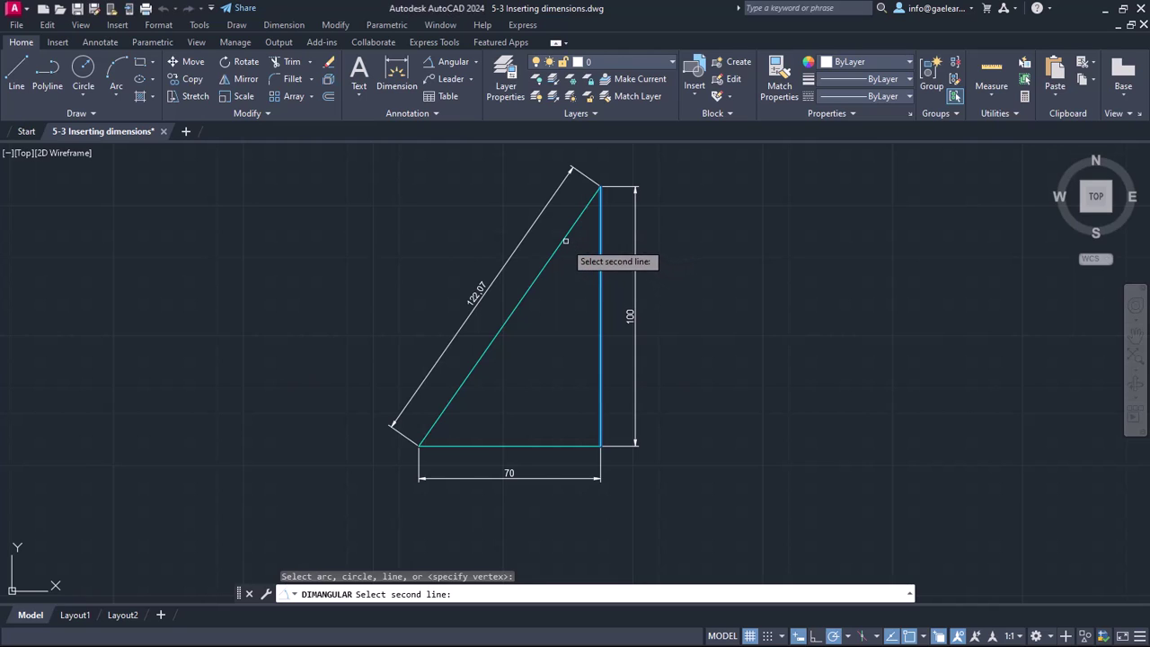
{"action": "left_click", "coordinate": [565, 238]}
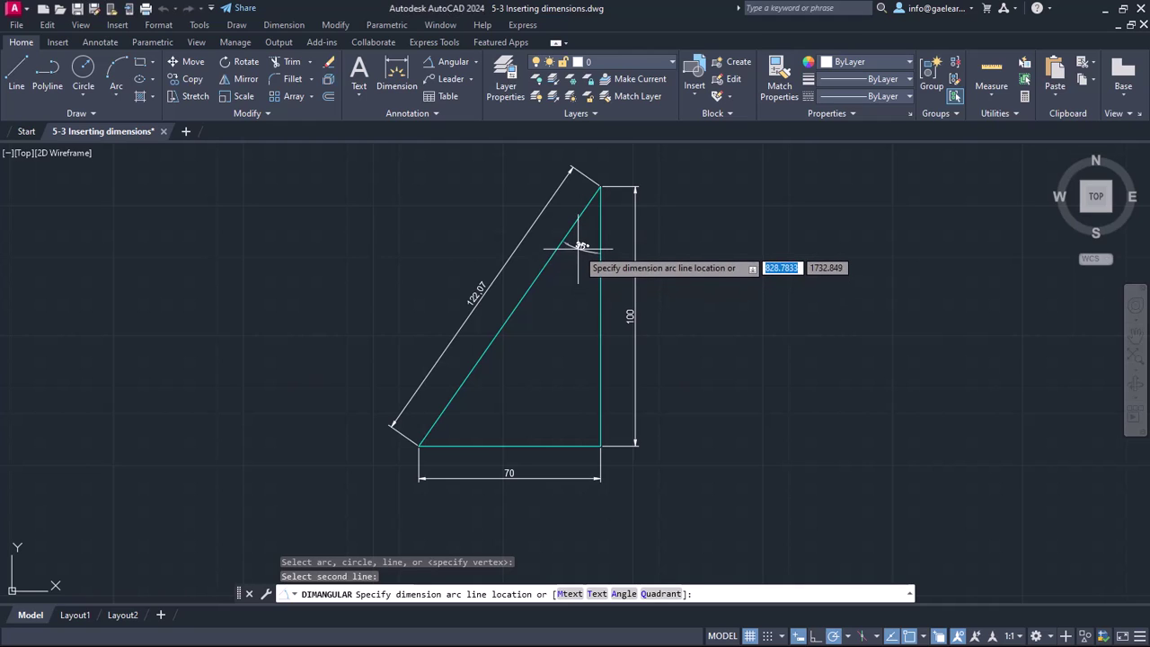
{"action": "left_click", "coordinate": [575, 241]}
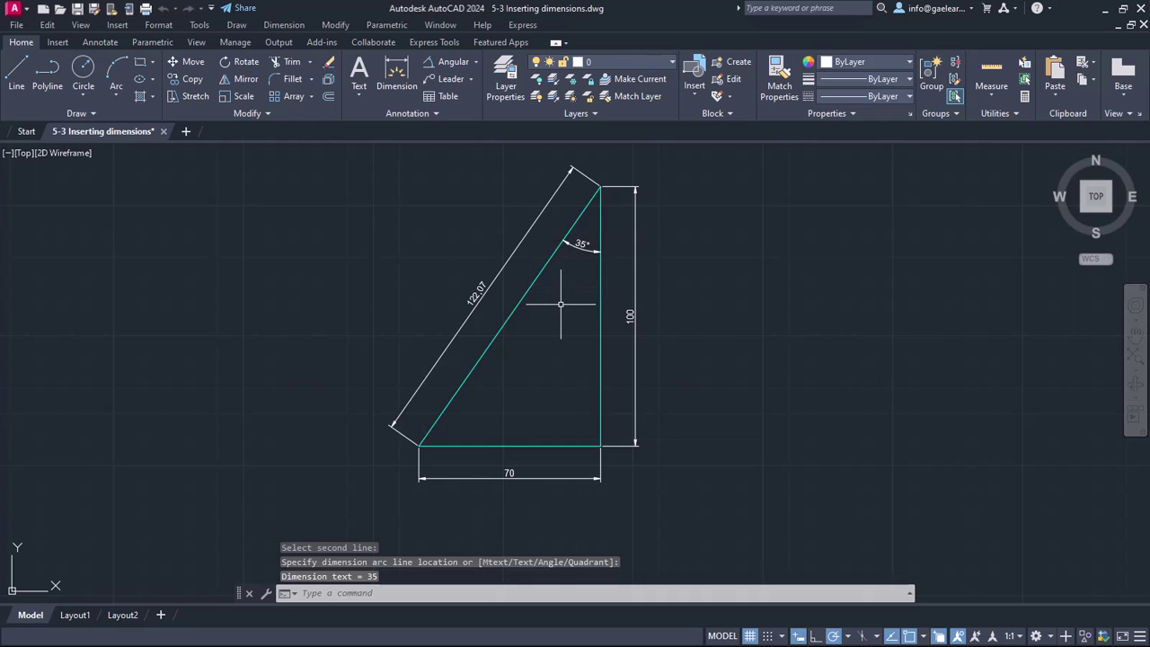
- Add an angular dimension between the base and the sloping side at the triangle's lower-left corner, placed inside the triangle
{"action": "key", "text": "Return"}
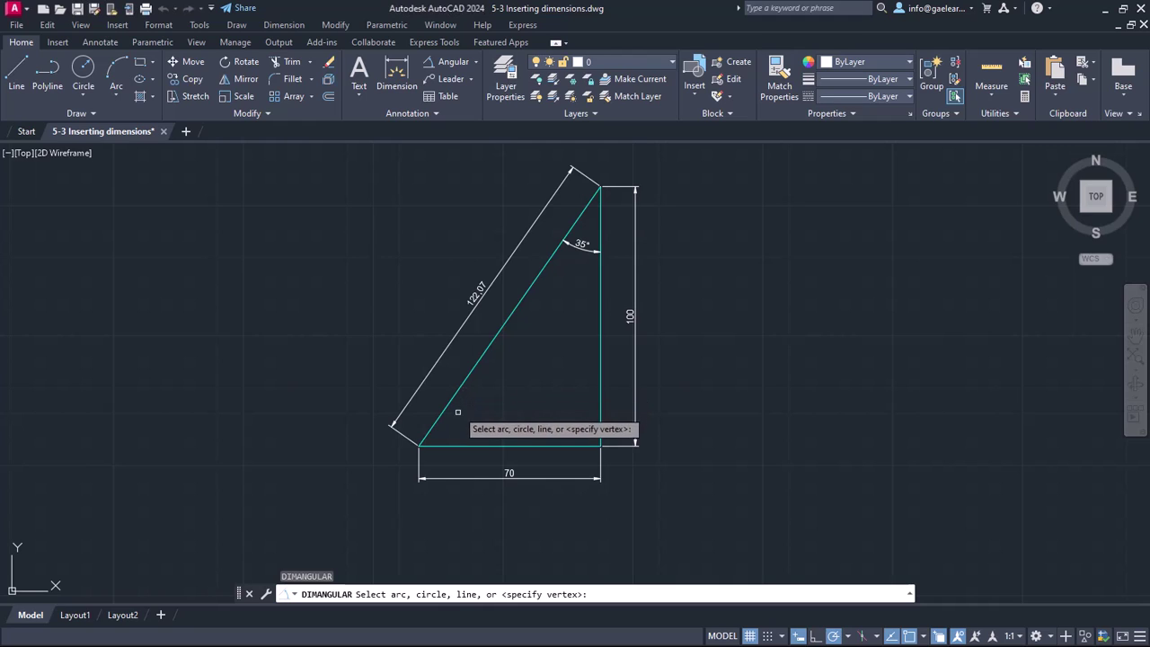
{"action": "left_click", "coordinate": [458, 445]}
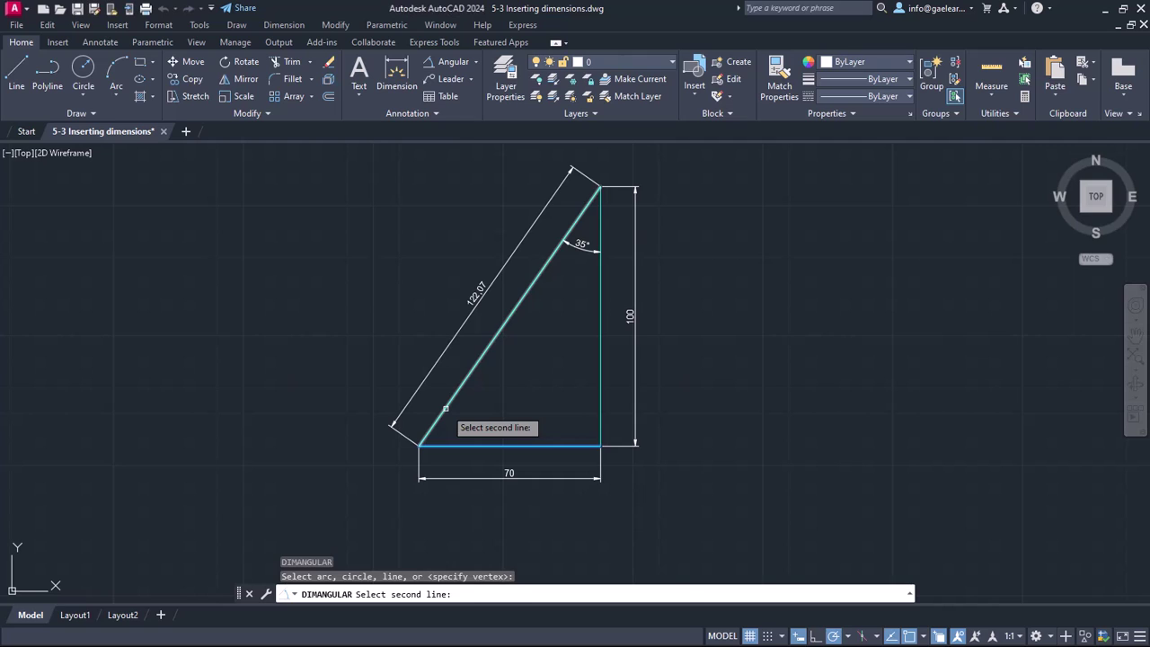
{"action": "left_click", "coordinate": [445, 409]}
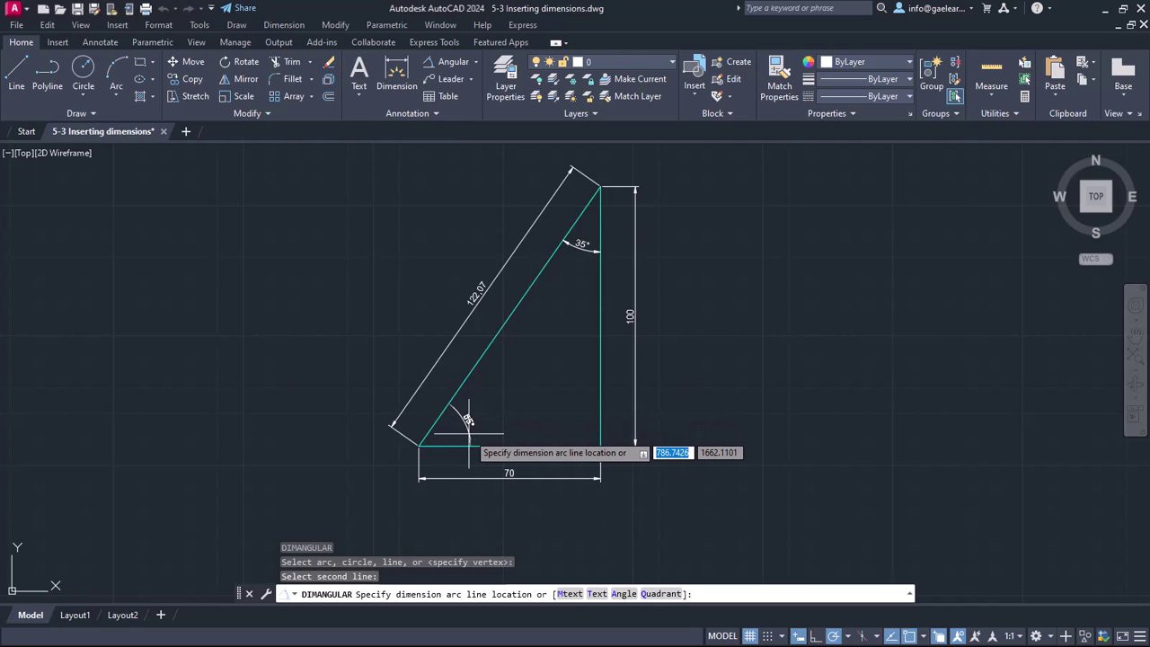
{"action": "left_click", "coordinate": [468, 432]}
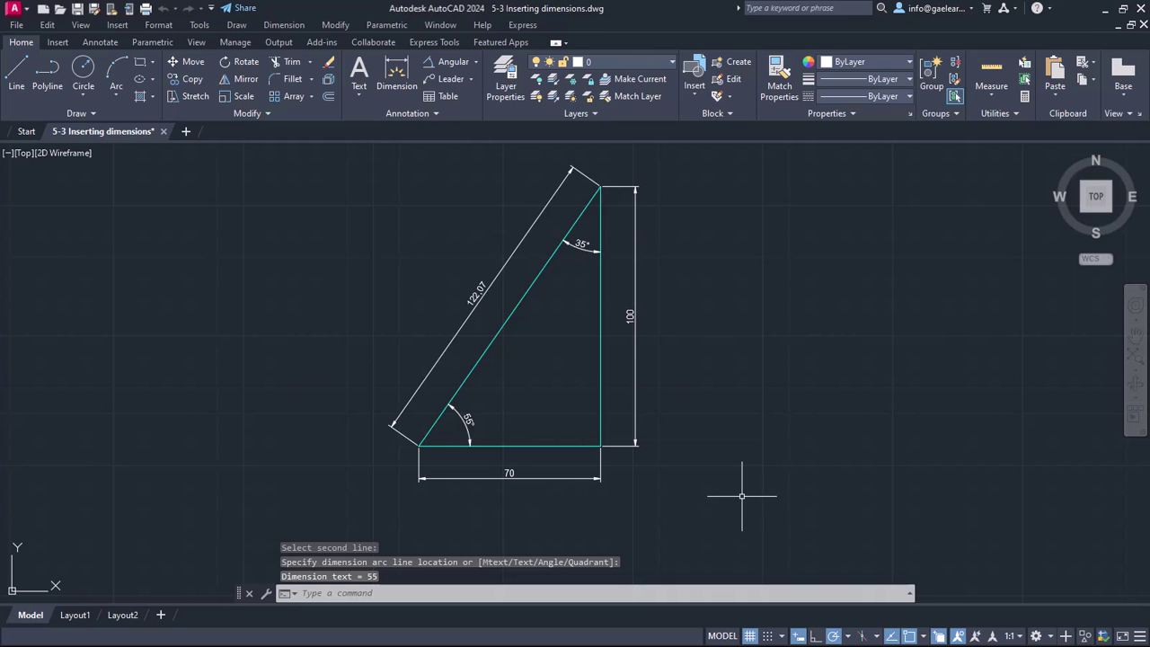
- Add an arc length dimension to the rounded upper-left corner of the plate with two holes, placed just outside the arc
{"action": "middle_click_drag", "start_coordinate": [735, 521], "coordinate": [734, 188]}
{"action": "mouse_move", "coordinate": [755, 399]}
{"action": "middle_mouse_down"}
{"action": "mouse_move", "coordinate": [725, 271]}
{"action": "mouse_move", "coordinate": [731, 210]}
{"action": "mouse_move", "coordinate": [743, 258]}
{"action": "middle_mouse_up"}
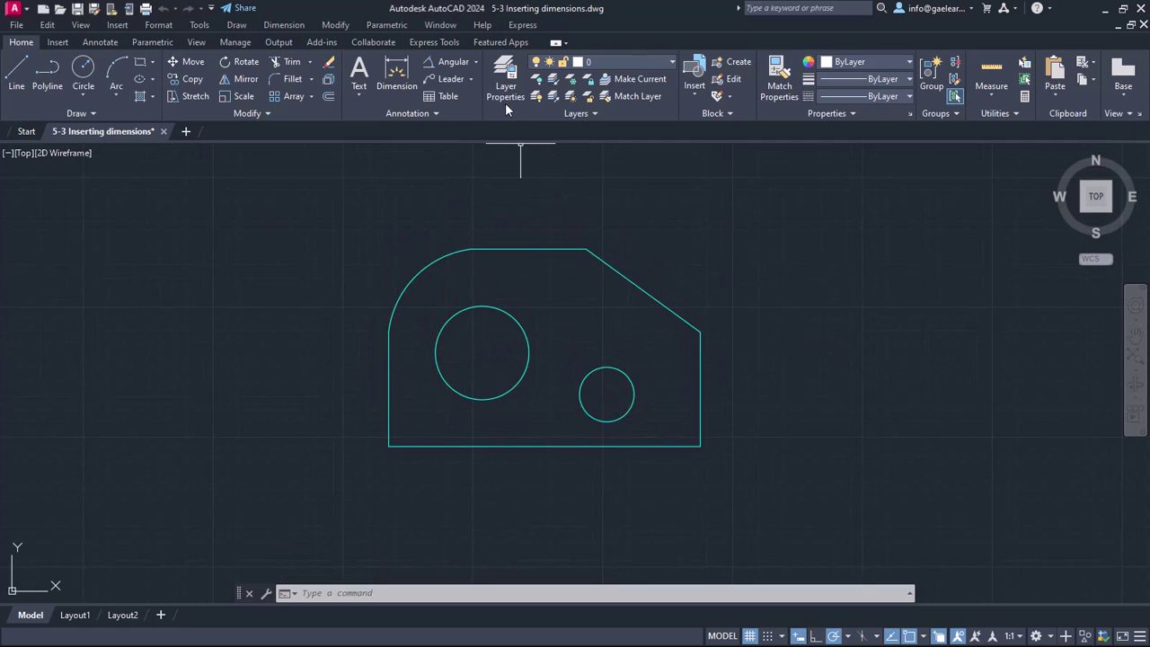
{"action": "left_click", "coordinate": [476, 65]}
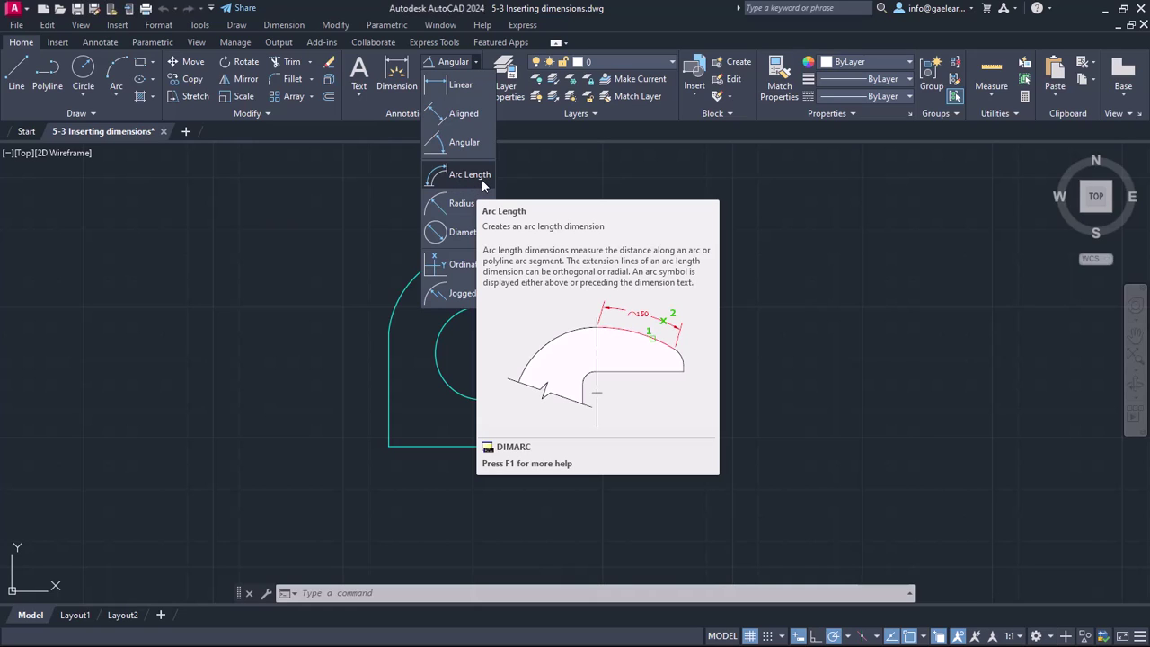
{"action": "left_click", "coordinate": [469, 175]}
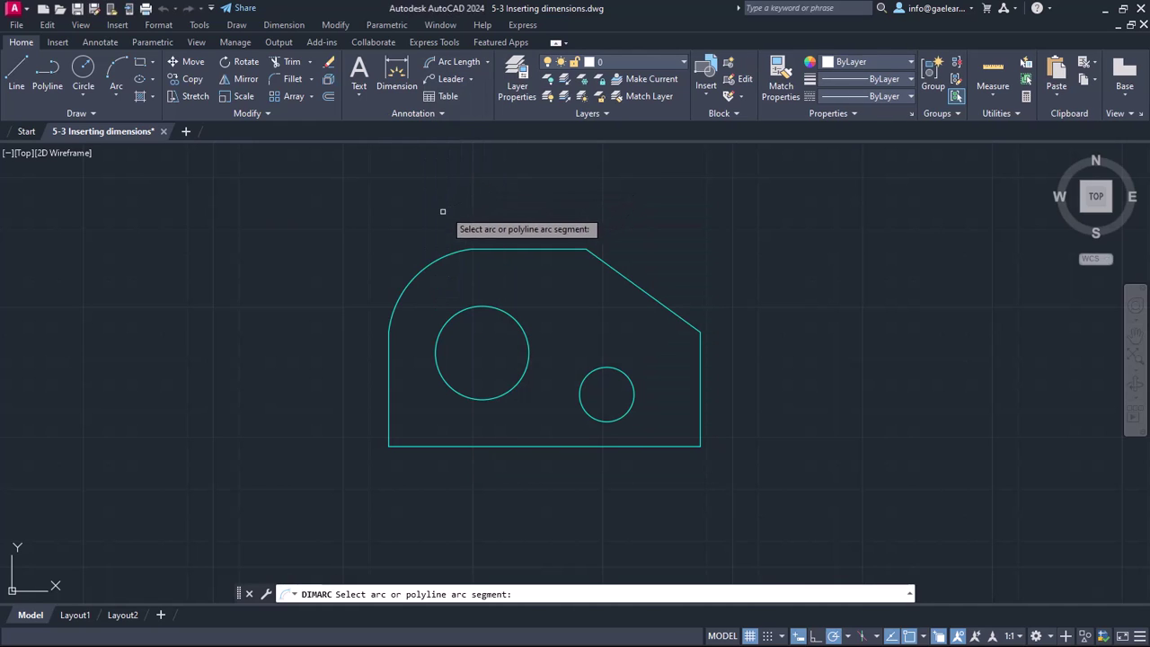
{"action": "left_click", "coordinate": [423, 269]}
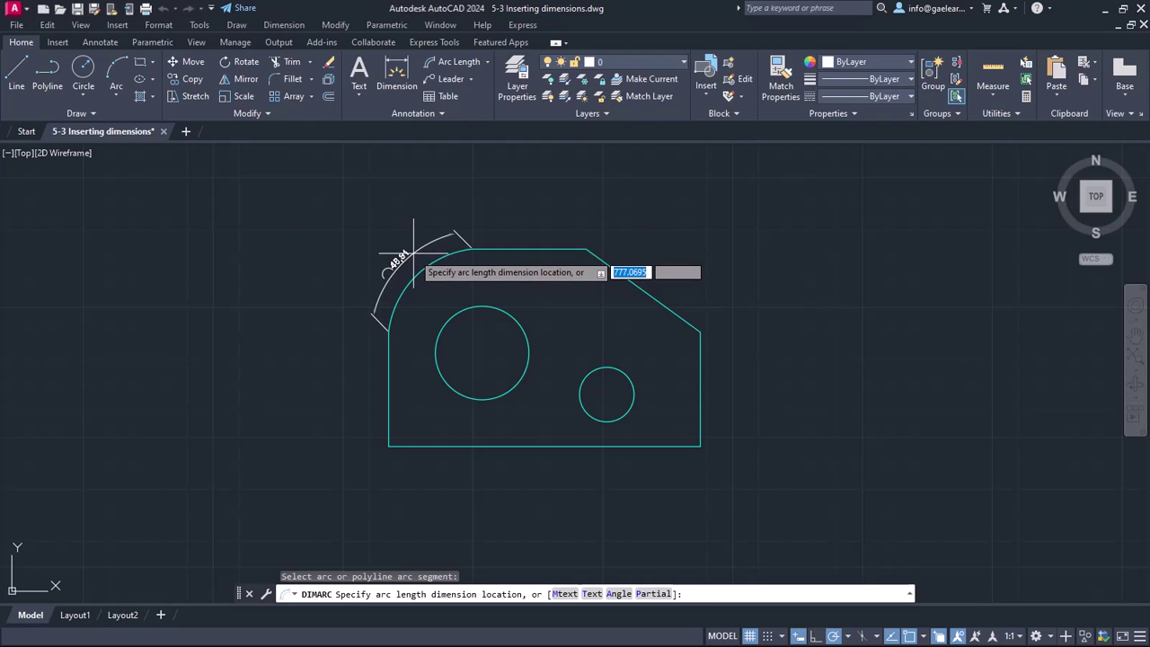
{"action": "left_click", "coordinate": [413, 255]}
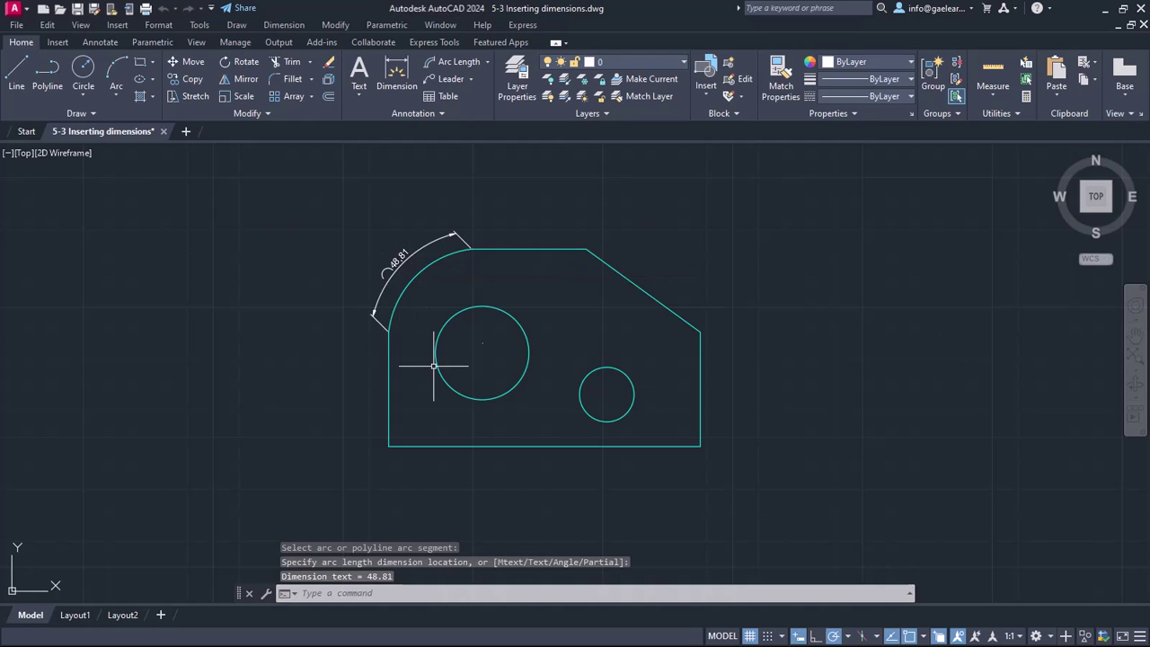
- Add a radius dimension to the larger circle of the plate, with its text placed inside the circle
{"action": "left_click", "coordinate": [487, 62]}
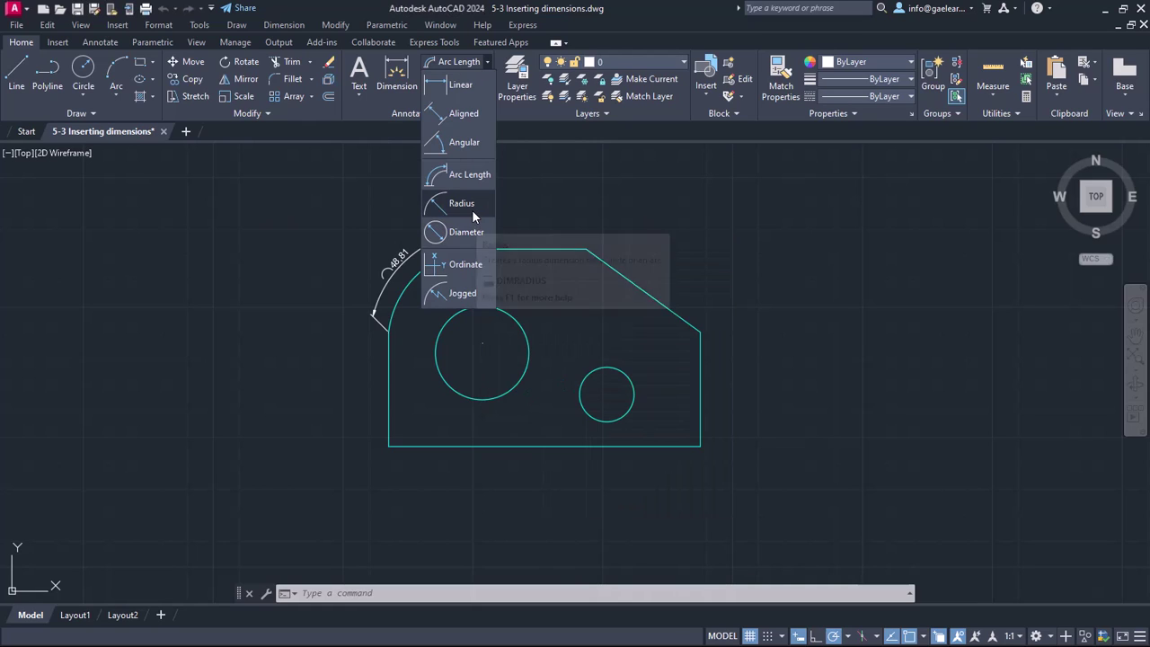
{"action": "left_click", "coordinate": [472, 209]}
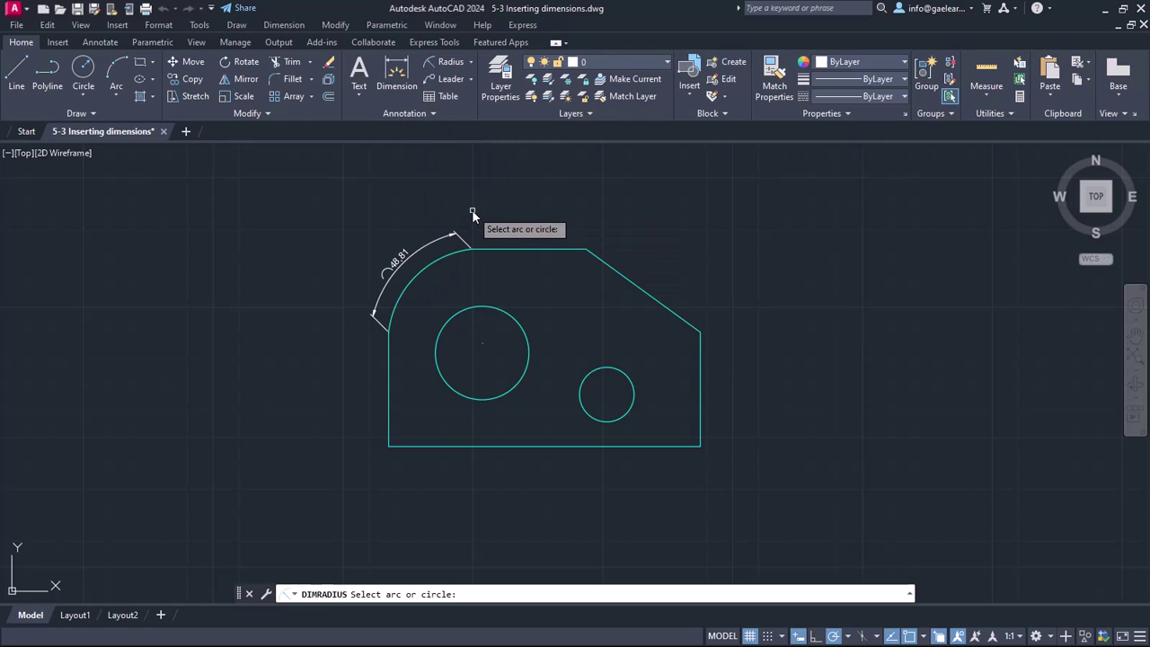
{"action": "left_click", "coordinate": [493, 307]}
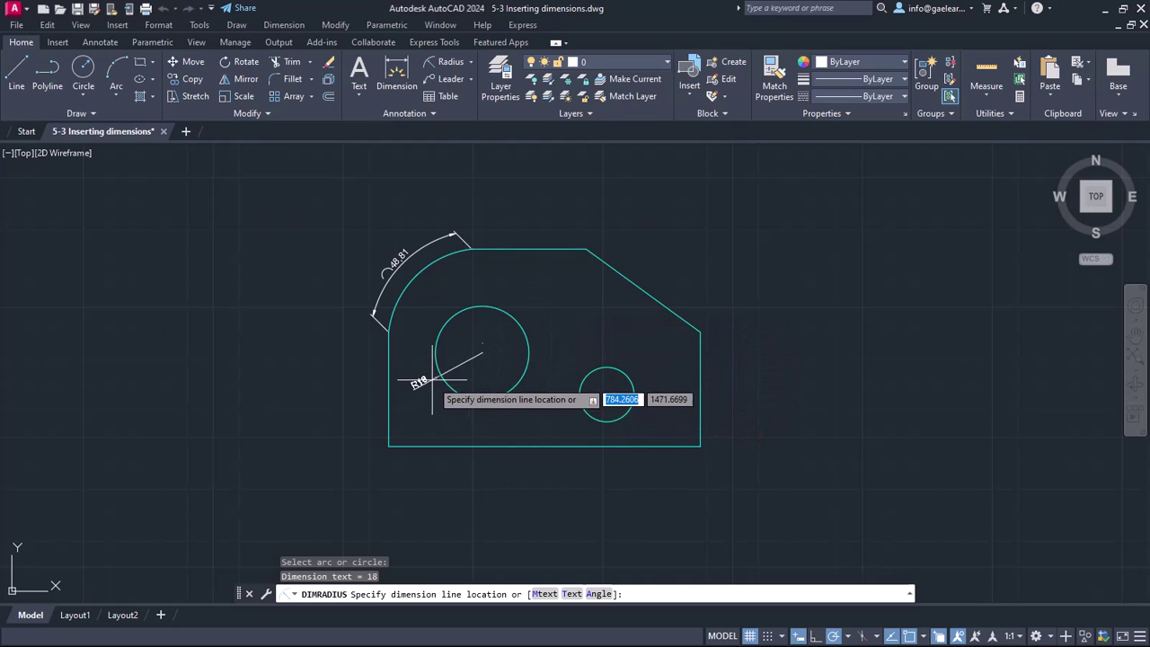
{"action": "left_click", "coordinate": [492, 345]}
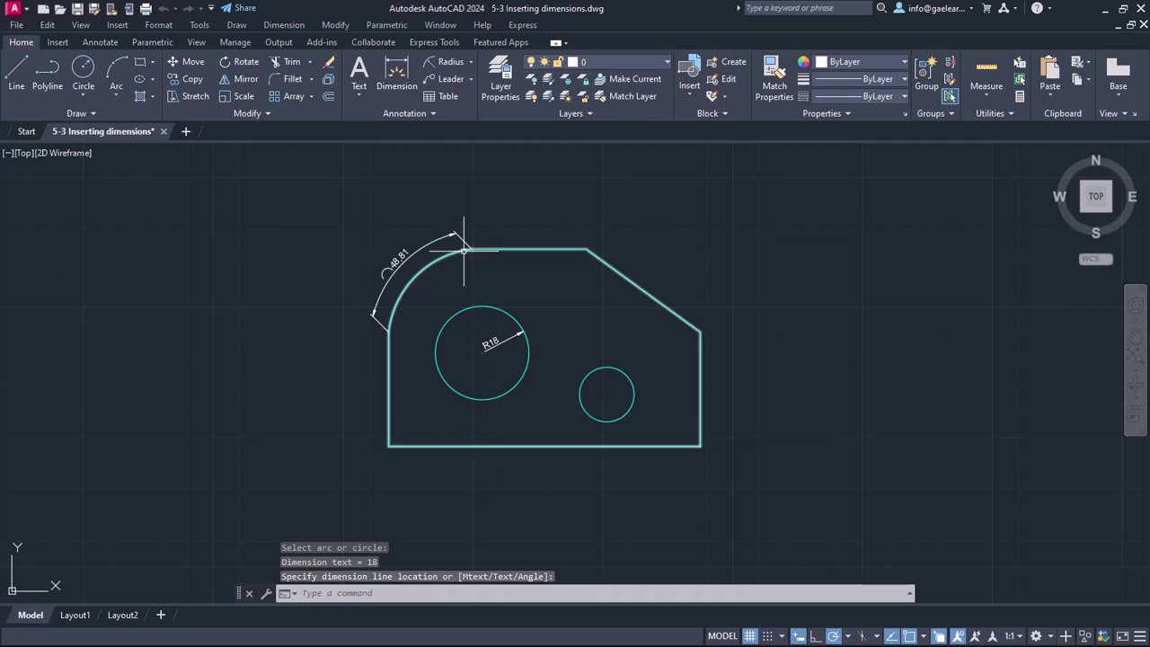
- Add a diameter dimension to the smaller circle of the plate, with its text just outside the circle's upper right
{"action": "left_click", "coordinate": [470, 63]}
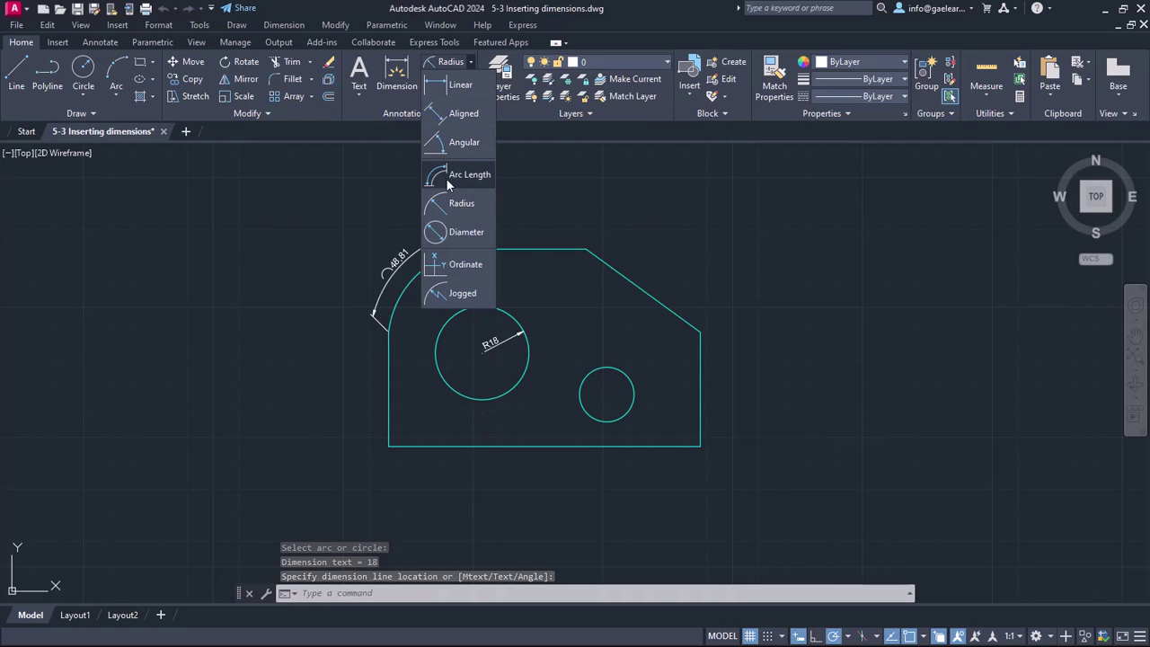
{"action": "left_click", "coordinate": [444, 233]}
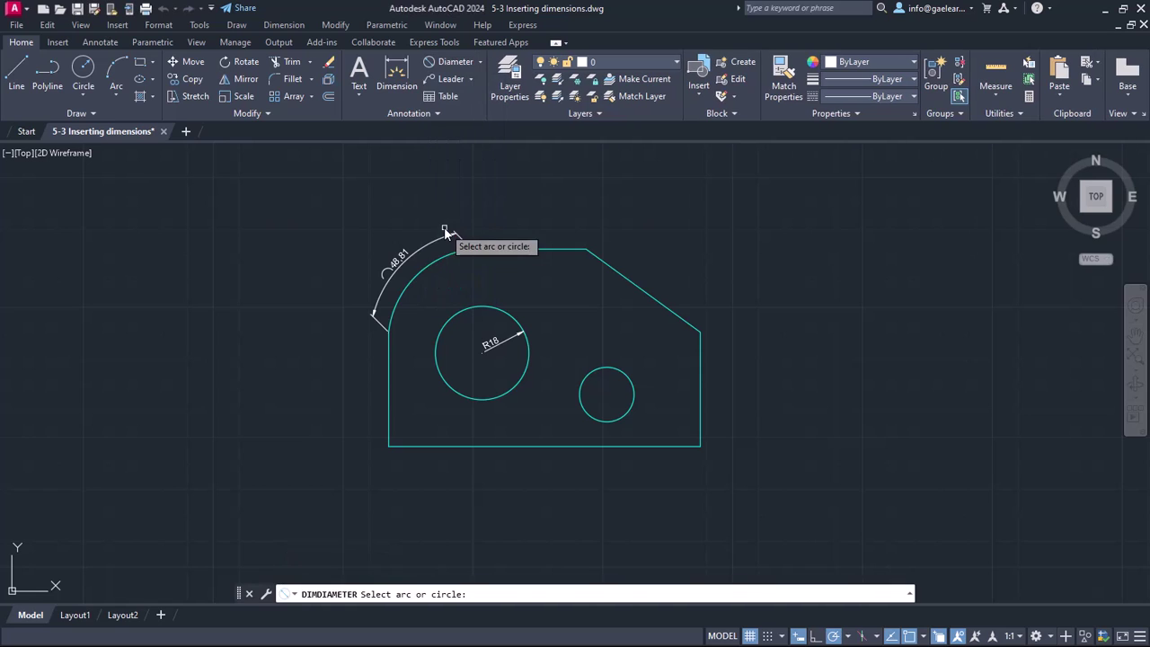
{"action": "left_click", "coordinate": [610, 369]}
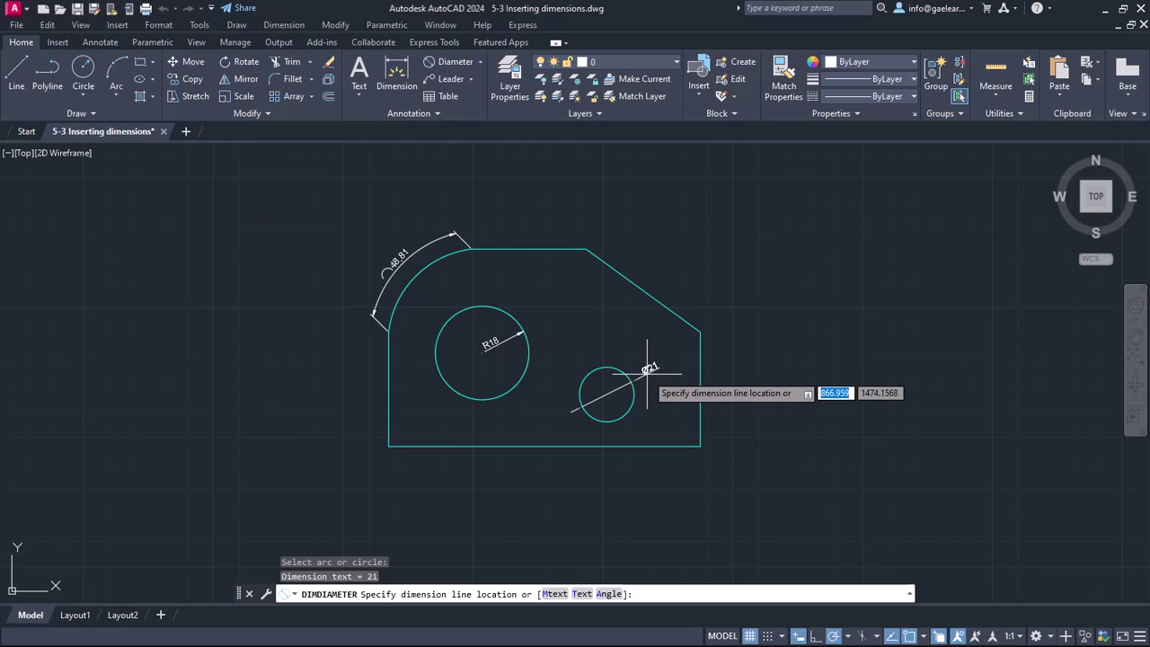
{"action": "left_click", "coordinate": [647, 374]}
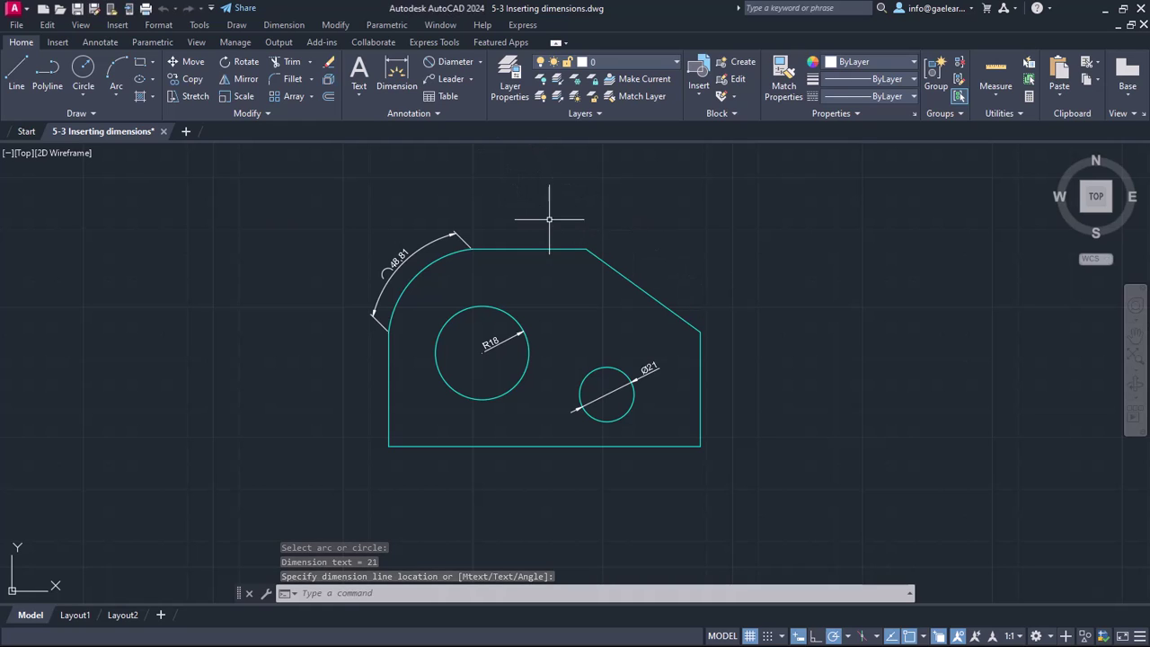
- Add a horizontal linear dimension between the two ends of the plate's sloping upper-right edge, placed above the plate
{"action": "left_click", "coordinate": [480, 63]}
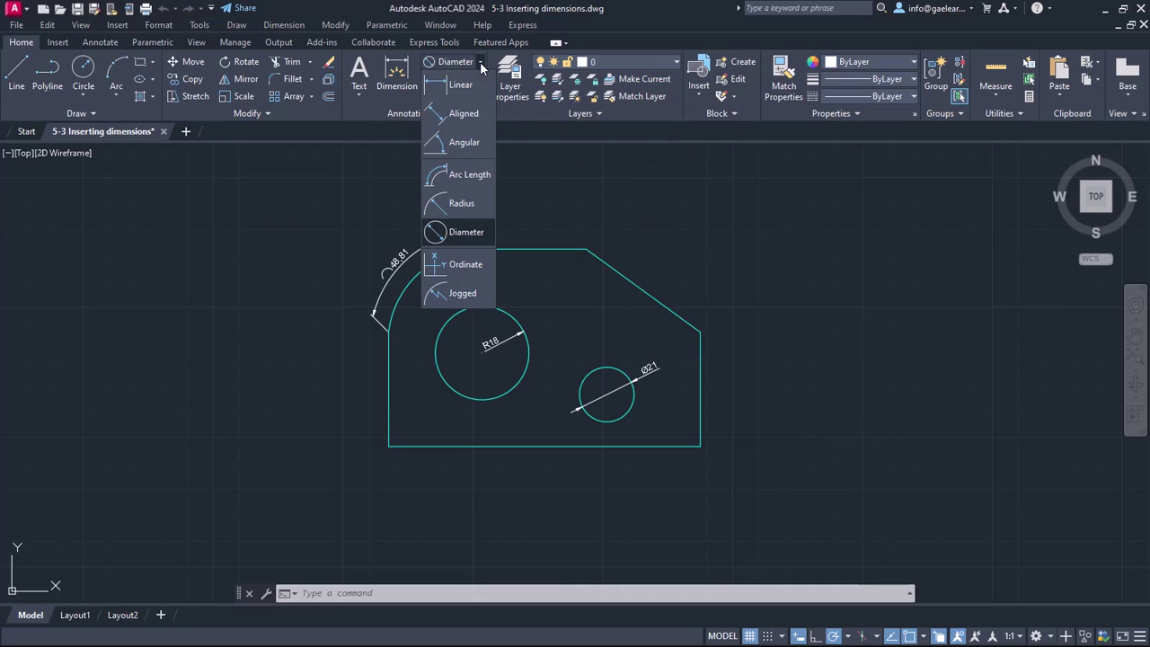
{"action": "left_click", "coordinate": [460, 87]}
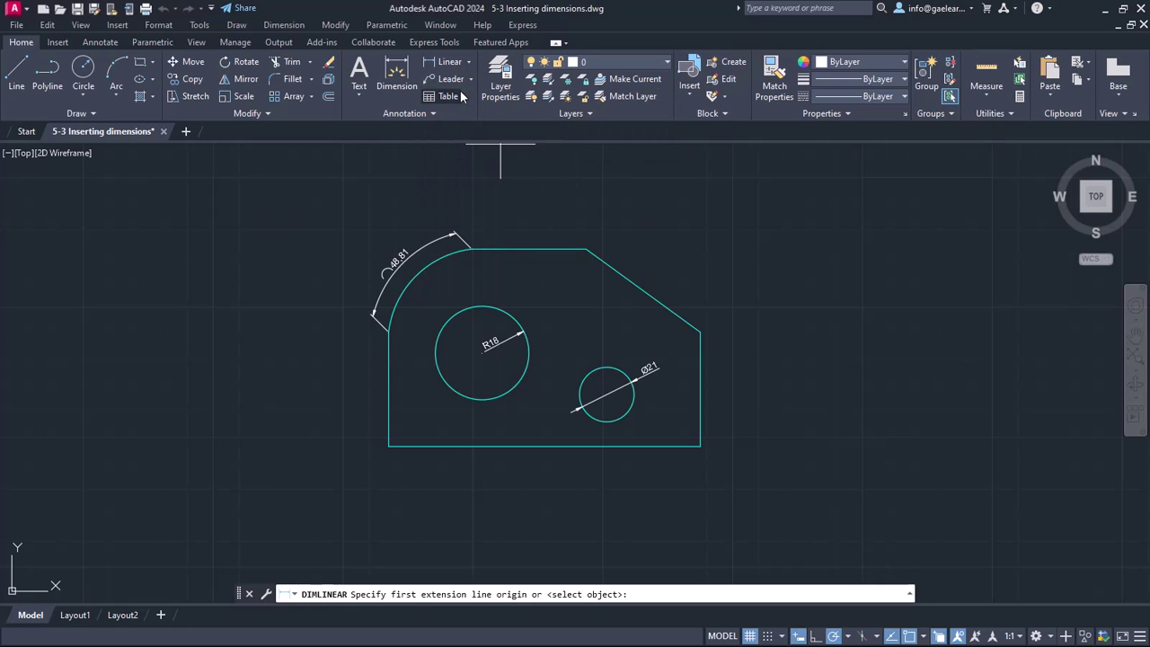
{"action": "left_click", "coordinate": [587, 249]}
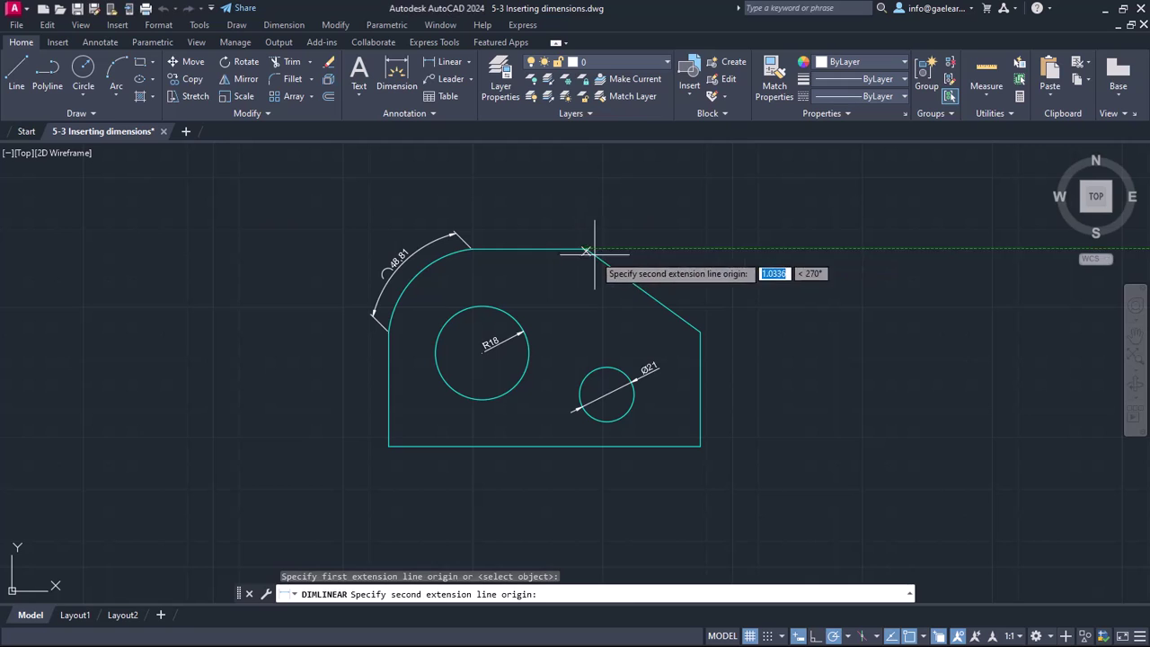
{"action": "left_click", "coordinate": [700, 331]}
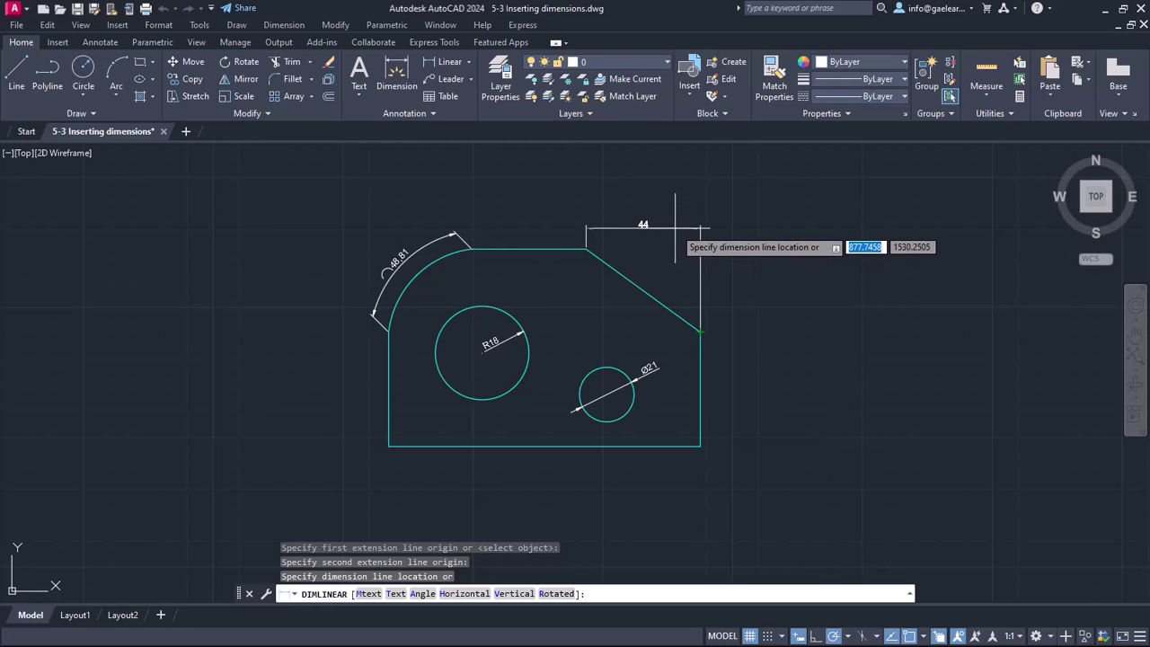
{"action": "left_click", "coordinate": [674, 227]}
- Add a vertical linear dimension between the two ends of the plate's sloping edge, placed to the right of the plate
{"action": "key", "text": "Return"}
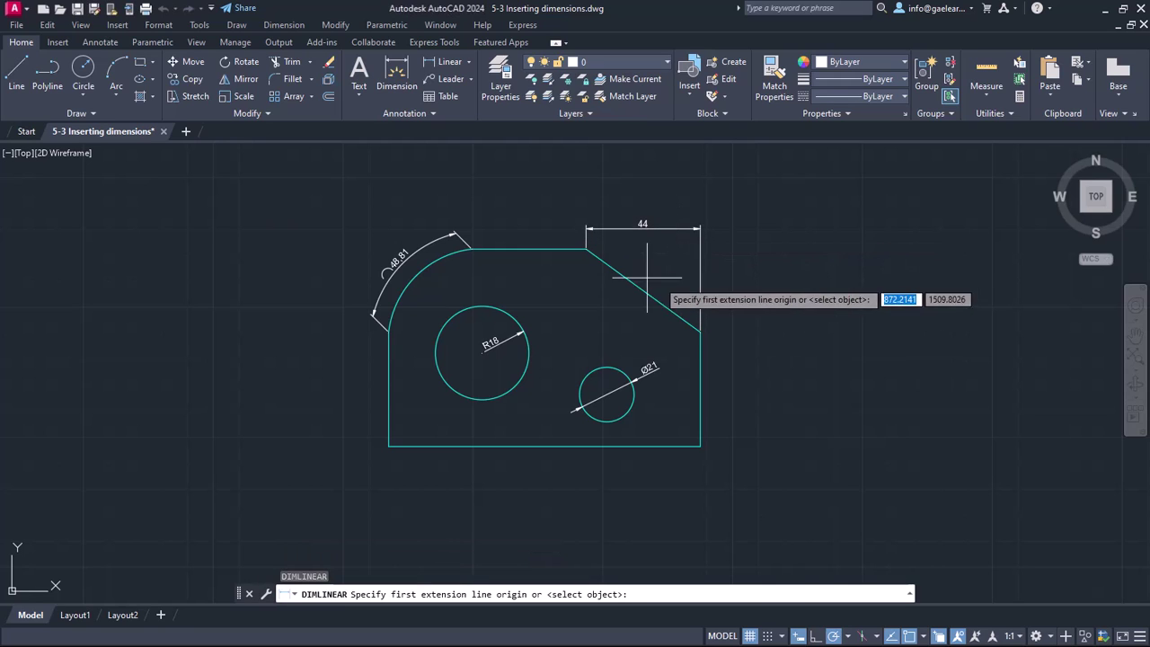
{"action": "left_click", "coordinate": [586, 248]}
{"action": "left_click", "coordinate": [700, 329]}
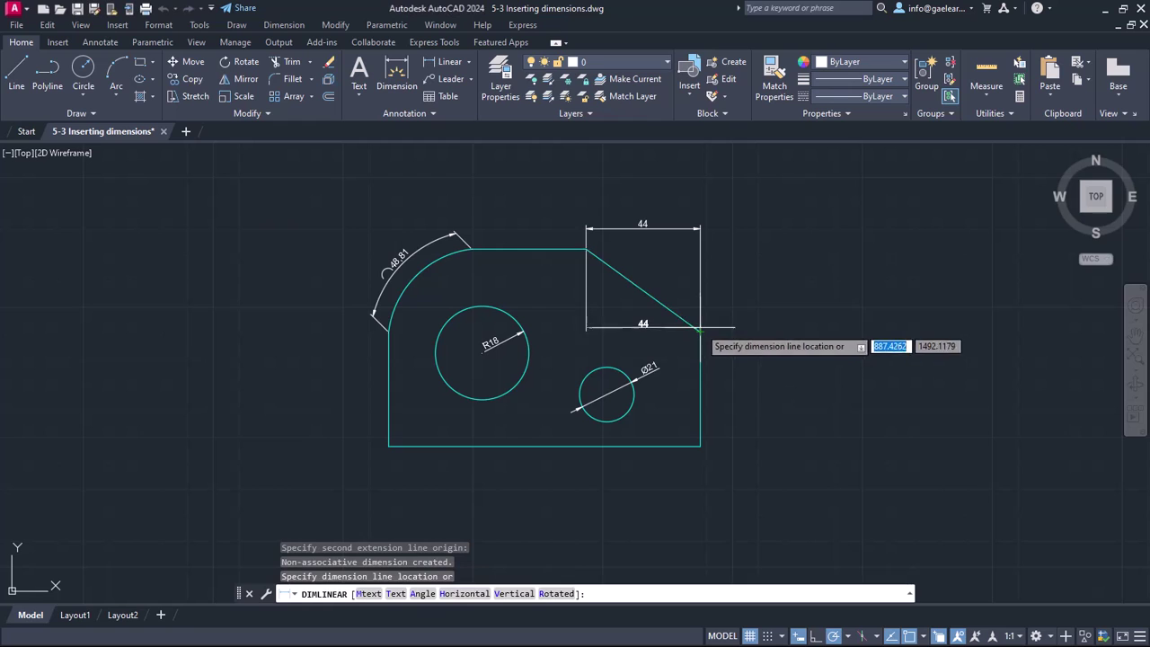
{"action": "left_click", "coordinate": [729, 317]}
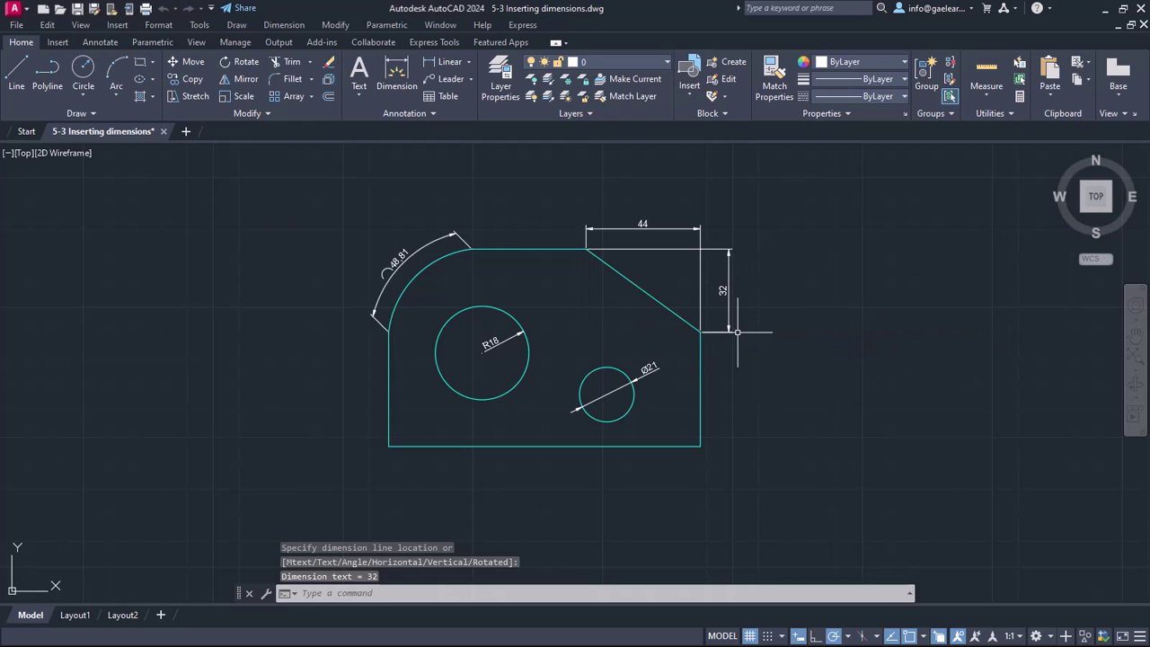
- Add an X ordinate dimension to the point marker below the plate, with its leader running straight up
{"action": "middle_click_drag", "start_coordinate": [697, 456], "coordinate": [675, 171]}
{"action": "middle_click_drag", "start_coordinate": [622, 334], "coordinate": [622, 322]}
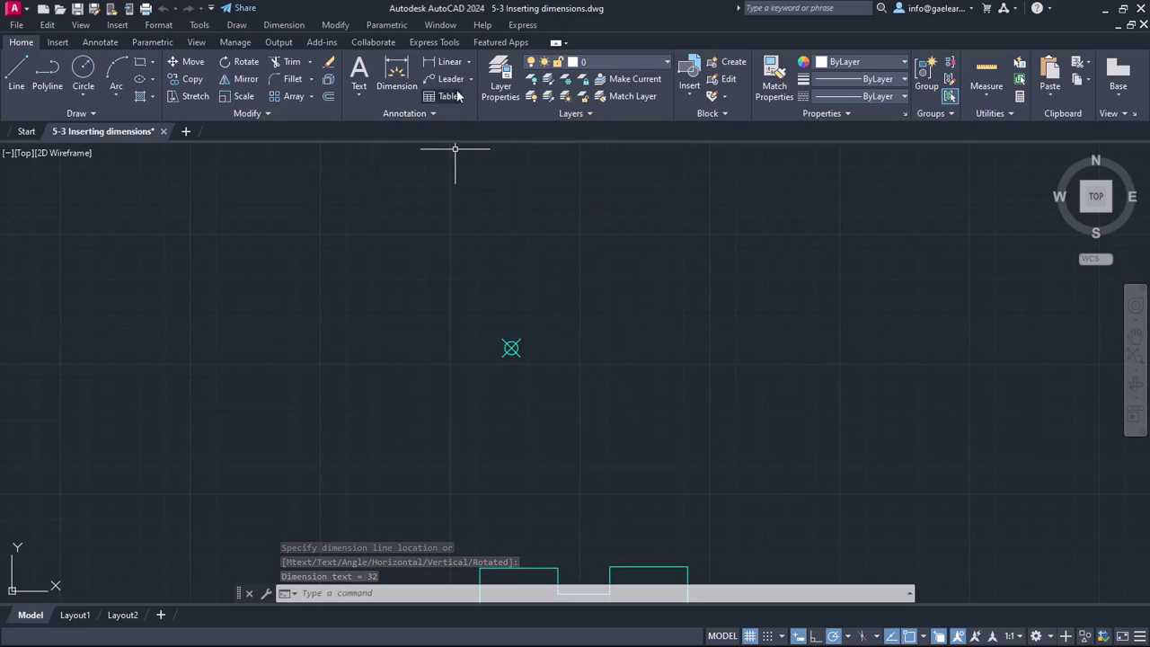
{"action": "left_click", "coordinate": [468, 62]}
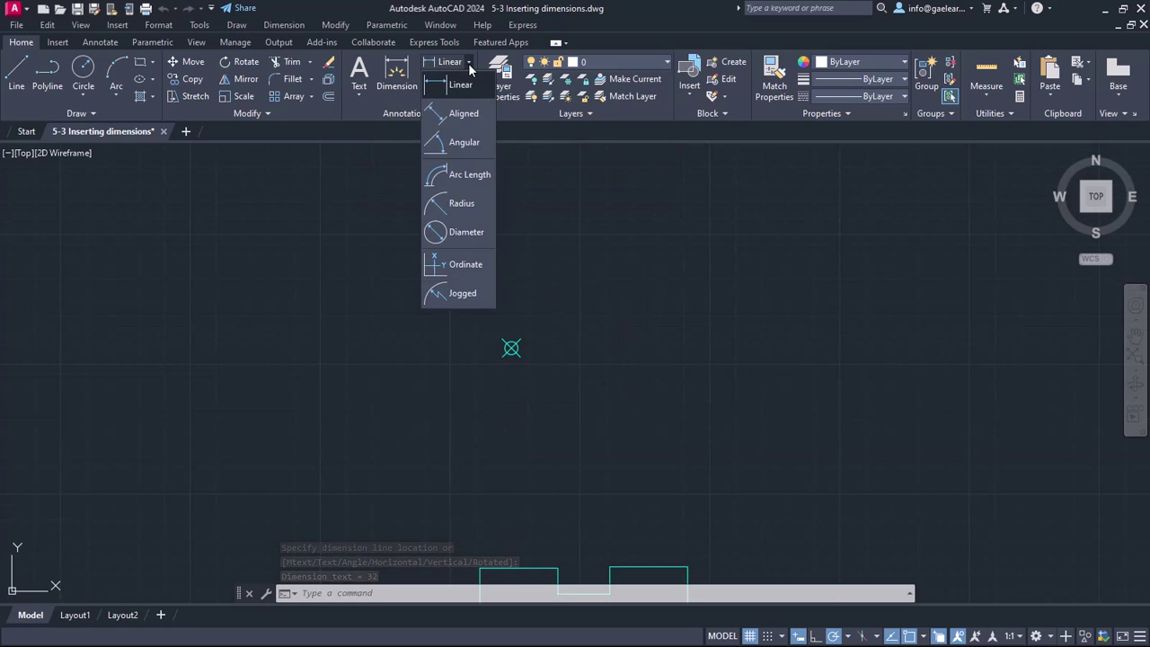
{"action": "left_click", "coordinate": [464, 261]}
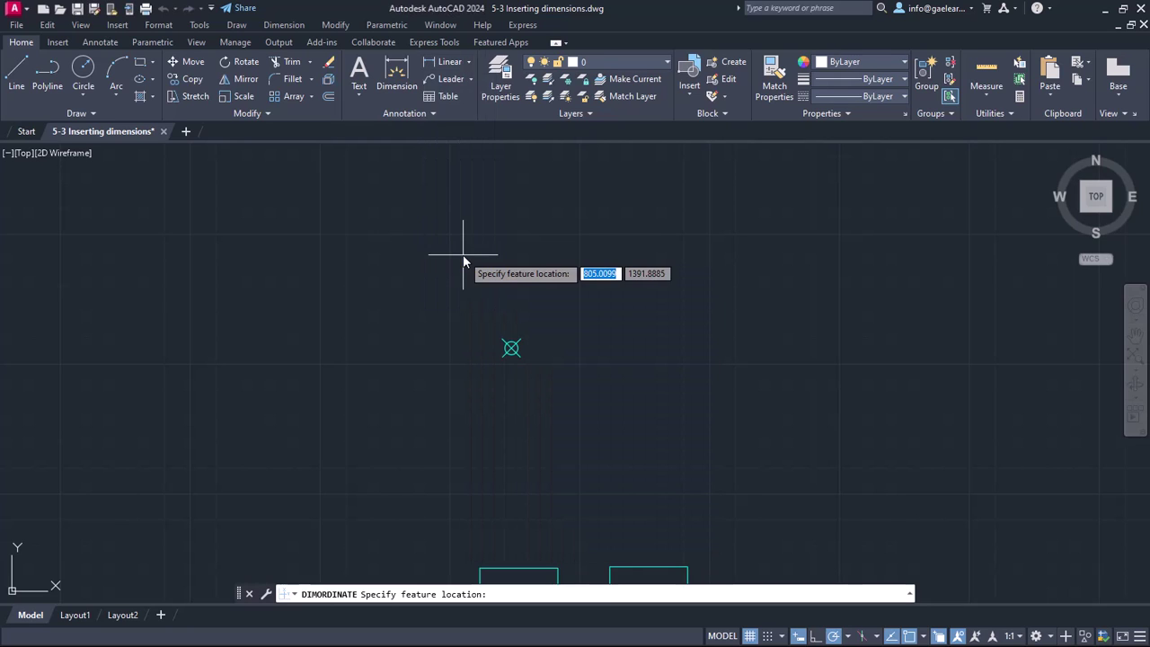
{"action": "left_click", "coordinate": [511, 348]}
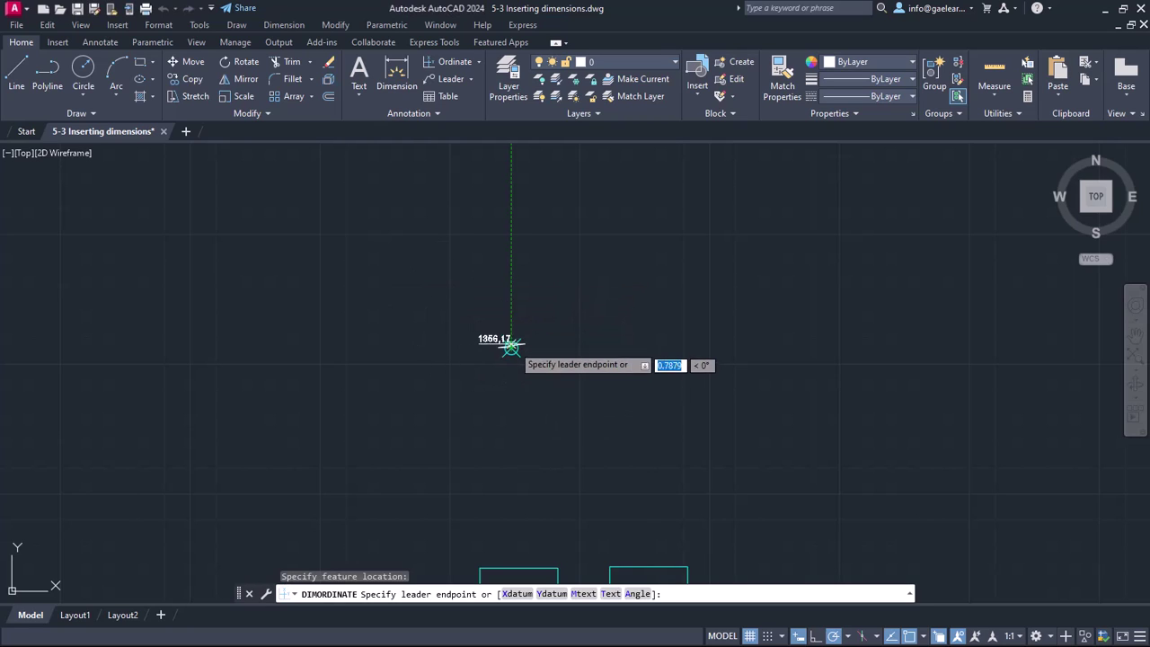
{"action": "left_click", "coordinate": [511, 300]}
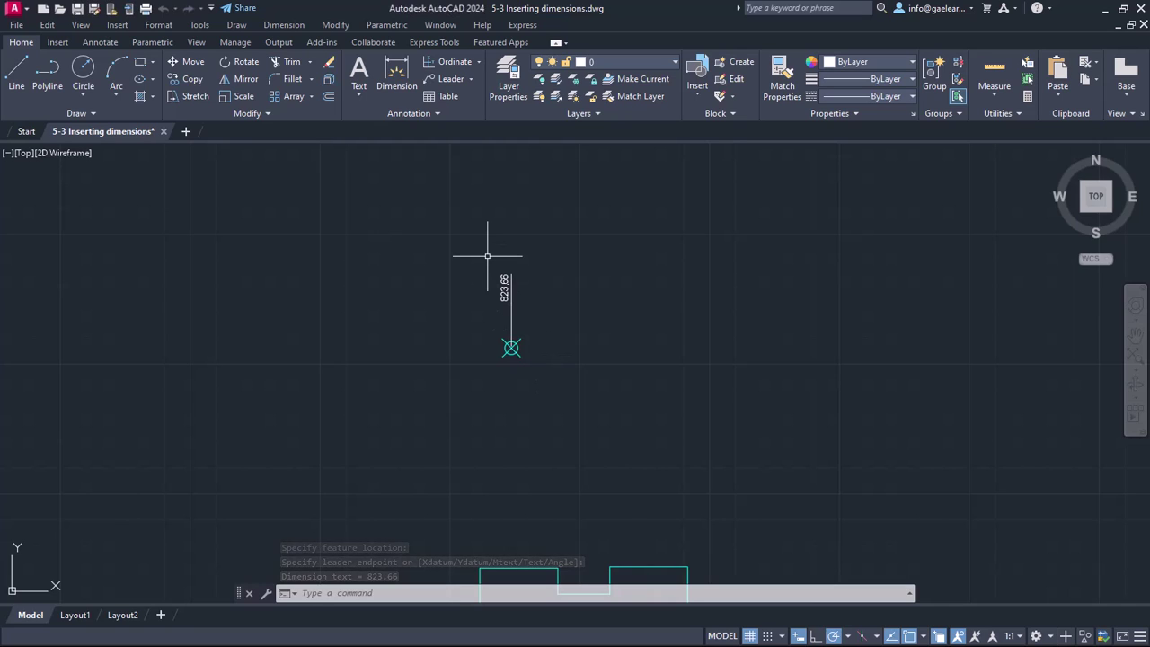
- Add a Y ordinate dimension to the same point marker, with its leader running horizontally to the right
{"action": "left_click", "coordinate": [443, 63]}
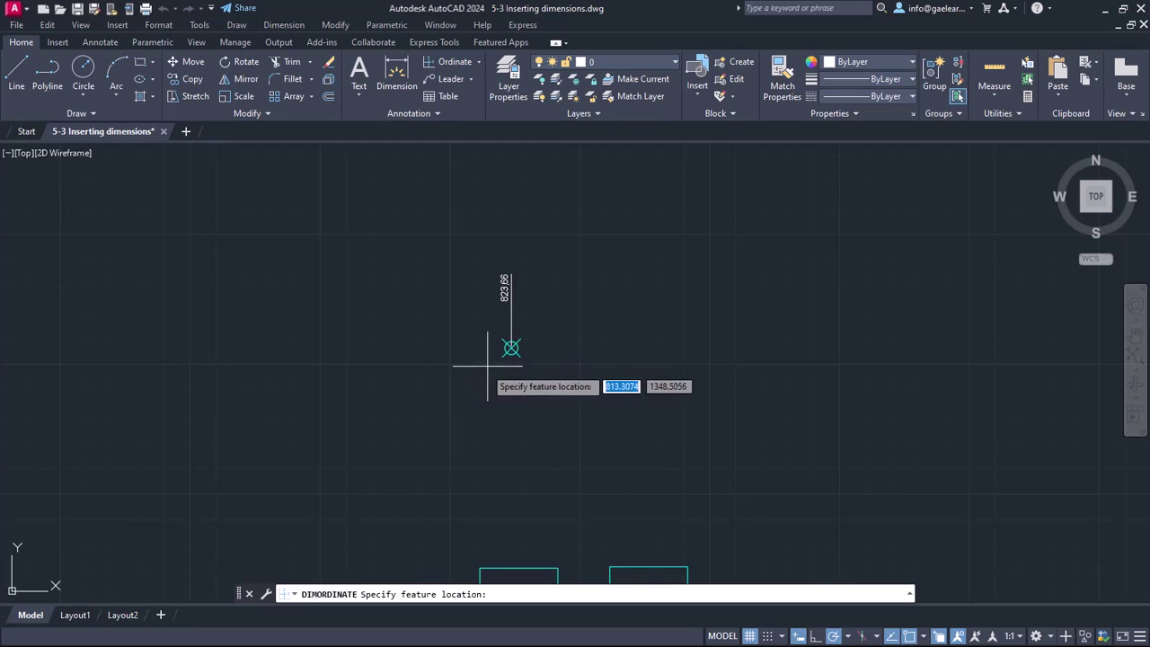
{"action": "left_click", "coordinate": [517, 345]}
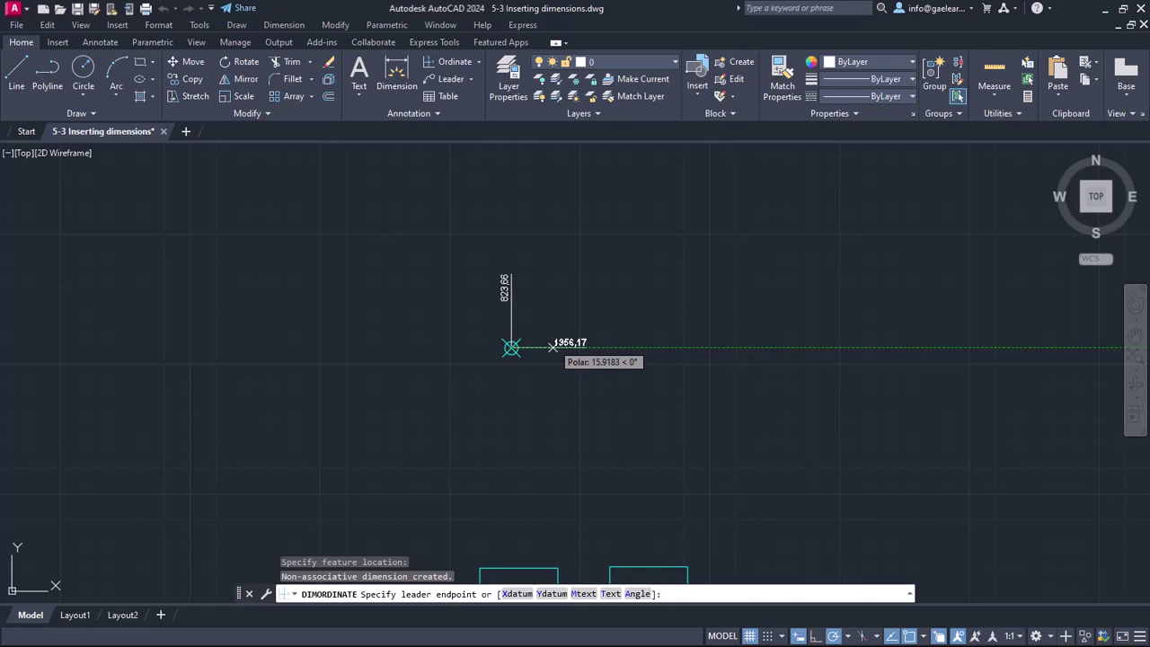
{"action": "left_click", "coordinate": [552, 346]}
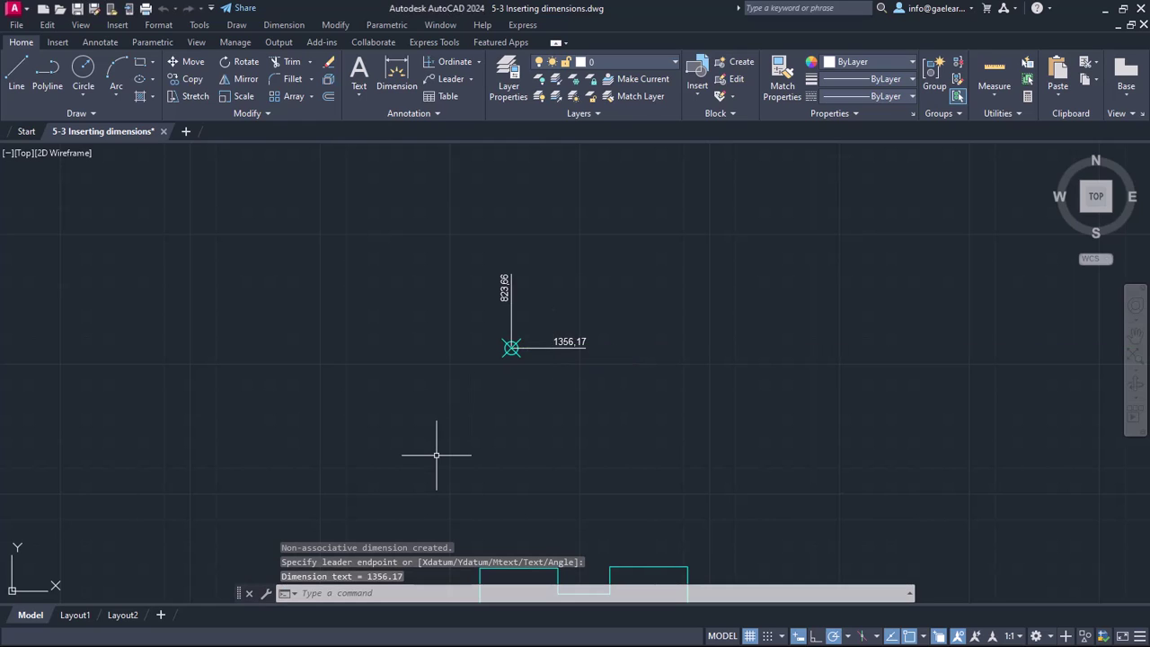
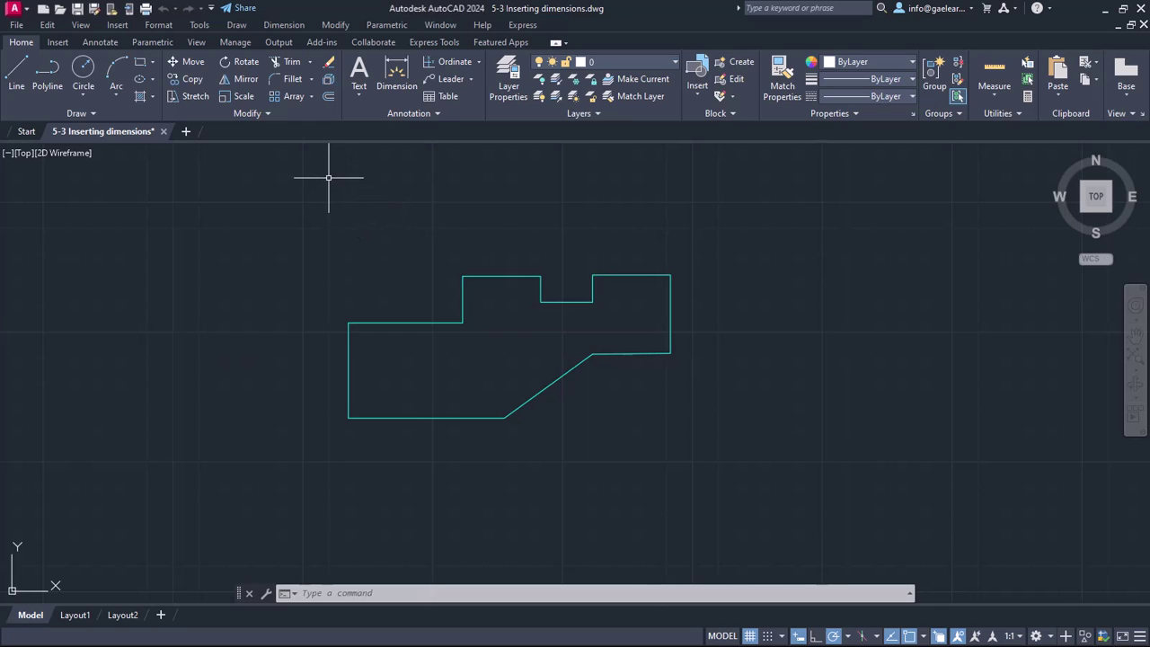
{"action": "left_click", "coordinate": [284, 25]}
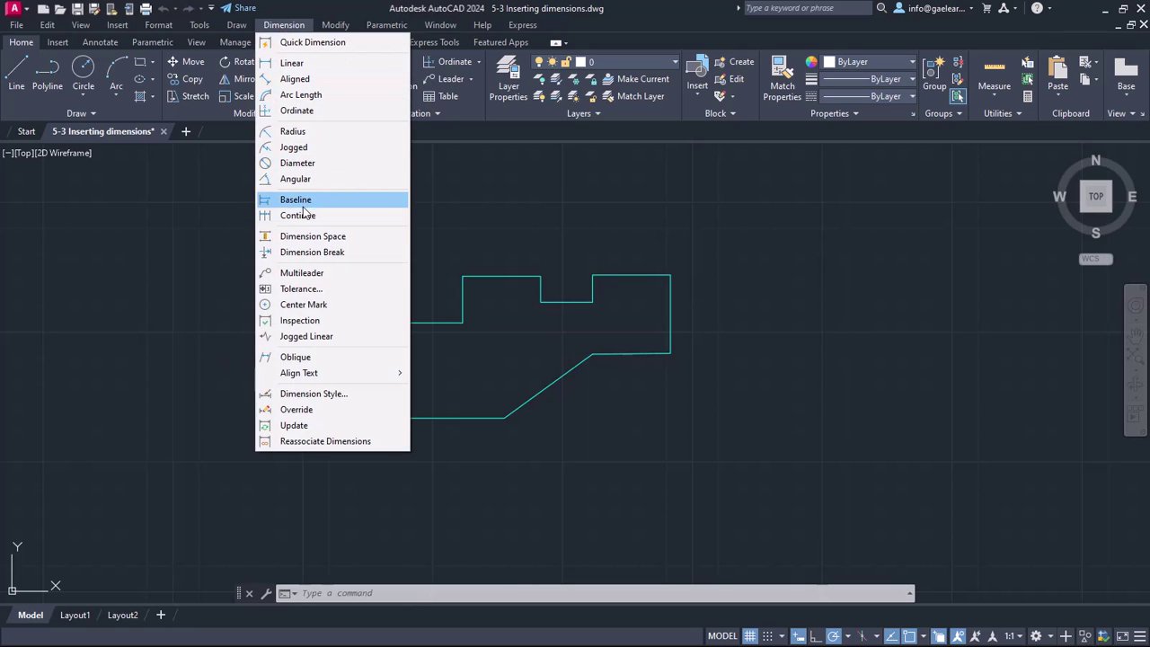
{"action": "key", "text": "Escape"}
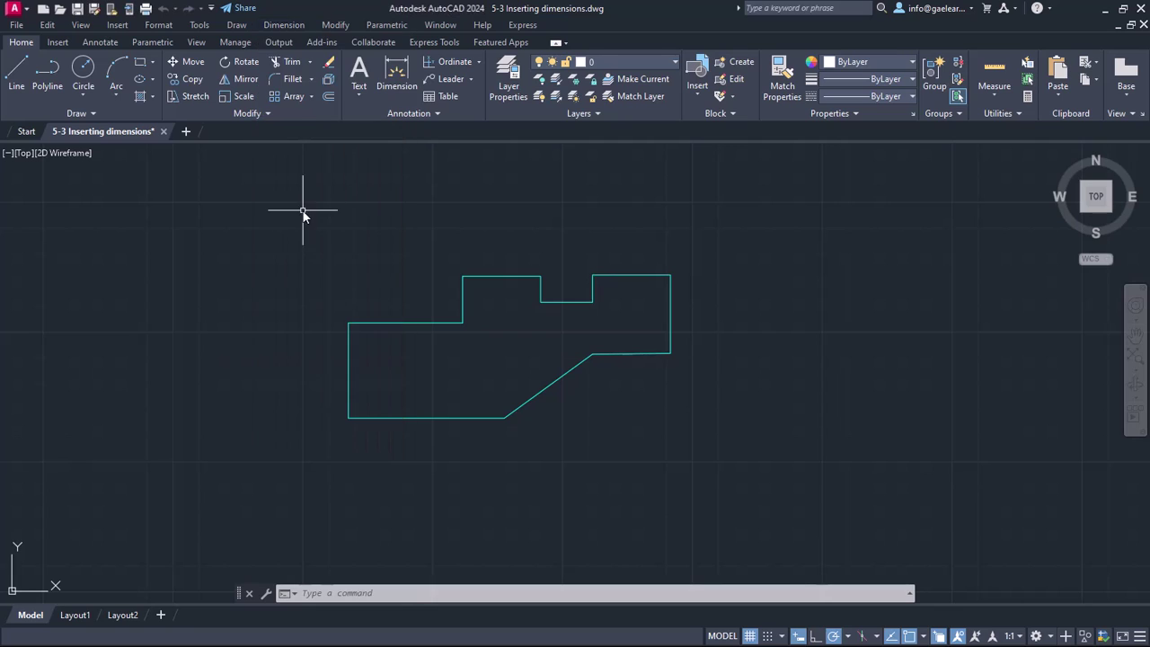
- Add a horizontal linear dimension from the stepped profile's upper-left corner to the top corner of its first step, placed above the profile
{"action": "left_click", "coordinate": [97, 42]}
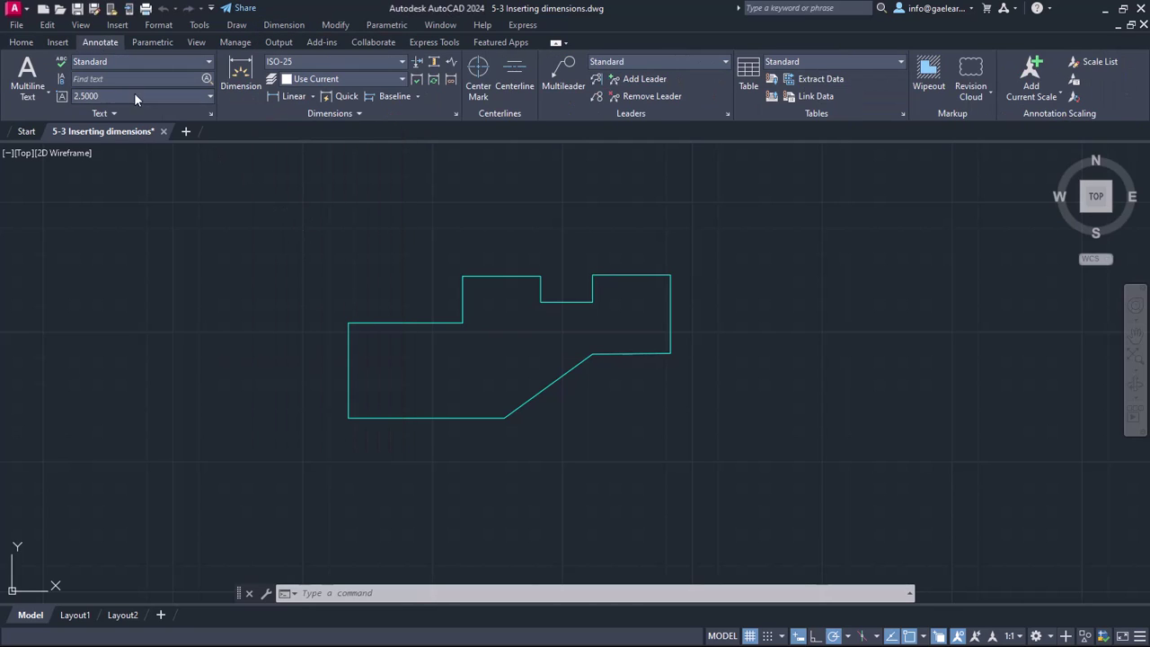
{"action": "left_click", "coordinate": [417, 96]}
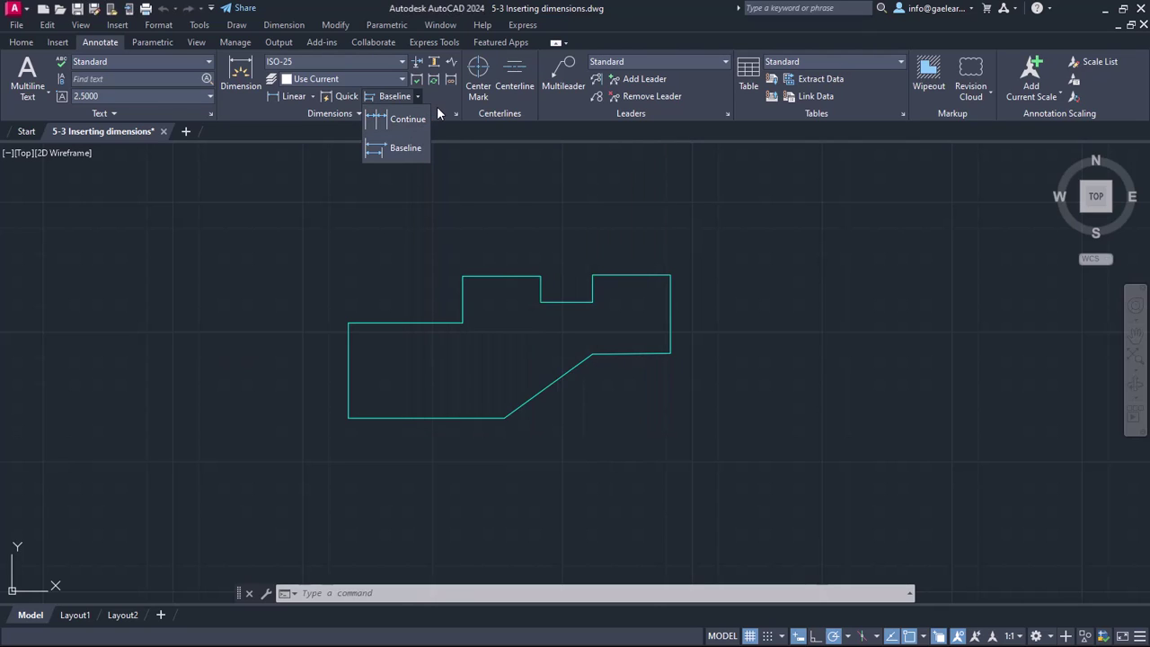
{"action": "left_click", "coordinate": [436, 106]}
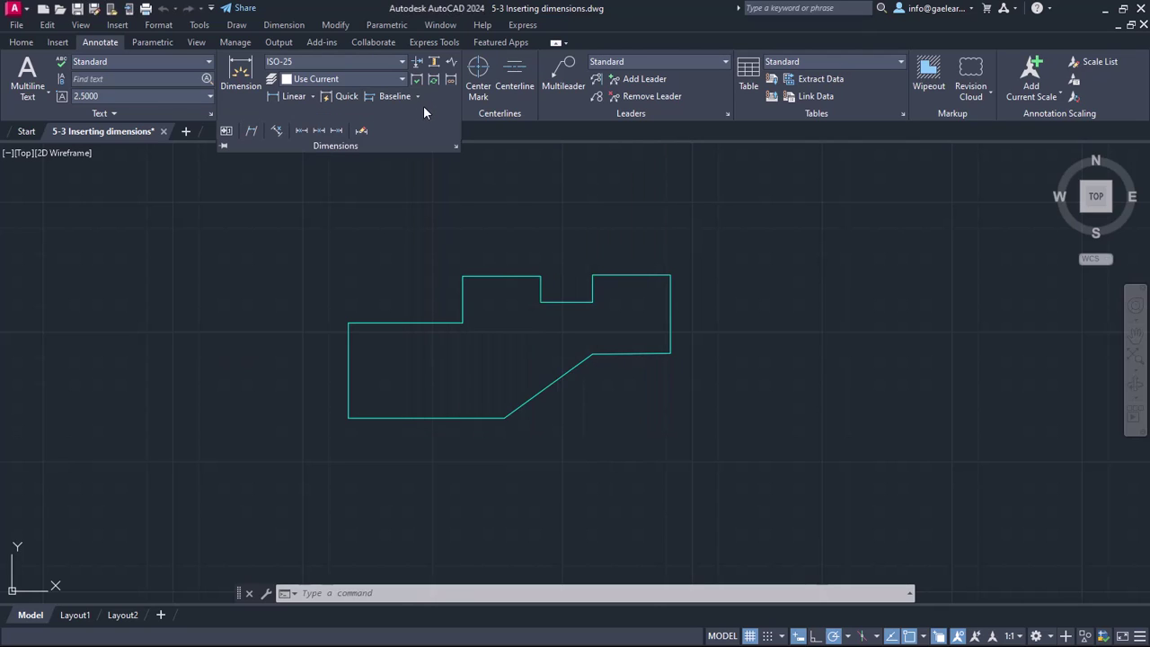
{"action": "left_click", "coordinate": [285, 98]}
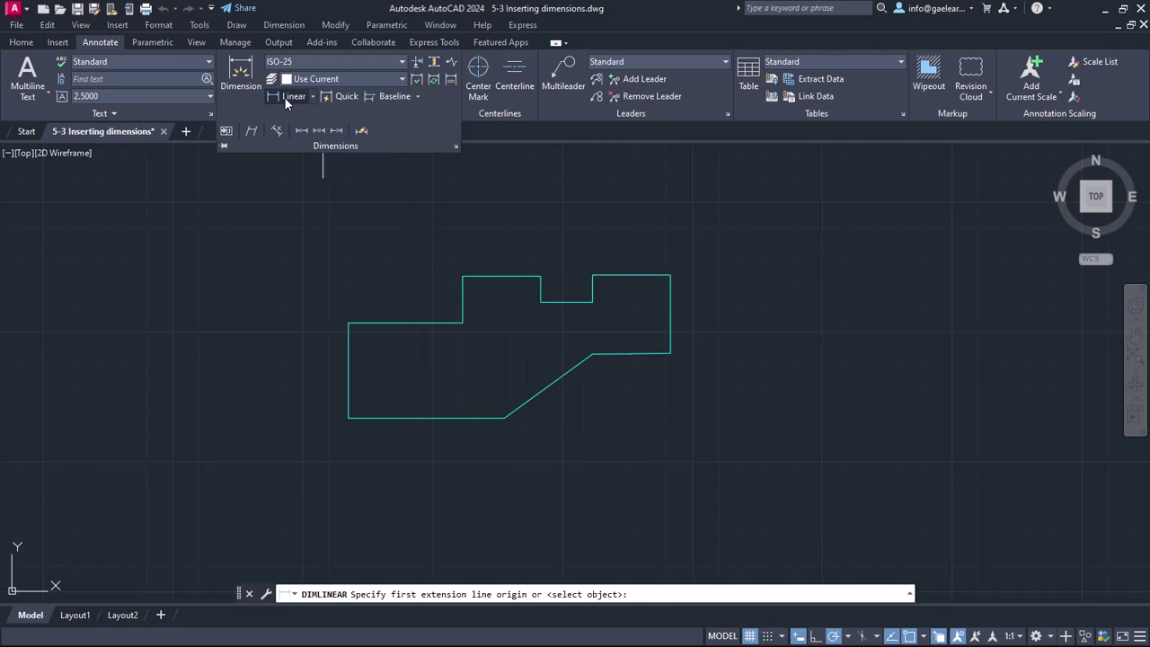
{"action": "left_click", "coordinate": [349, 322]}
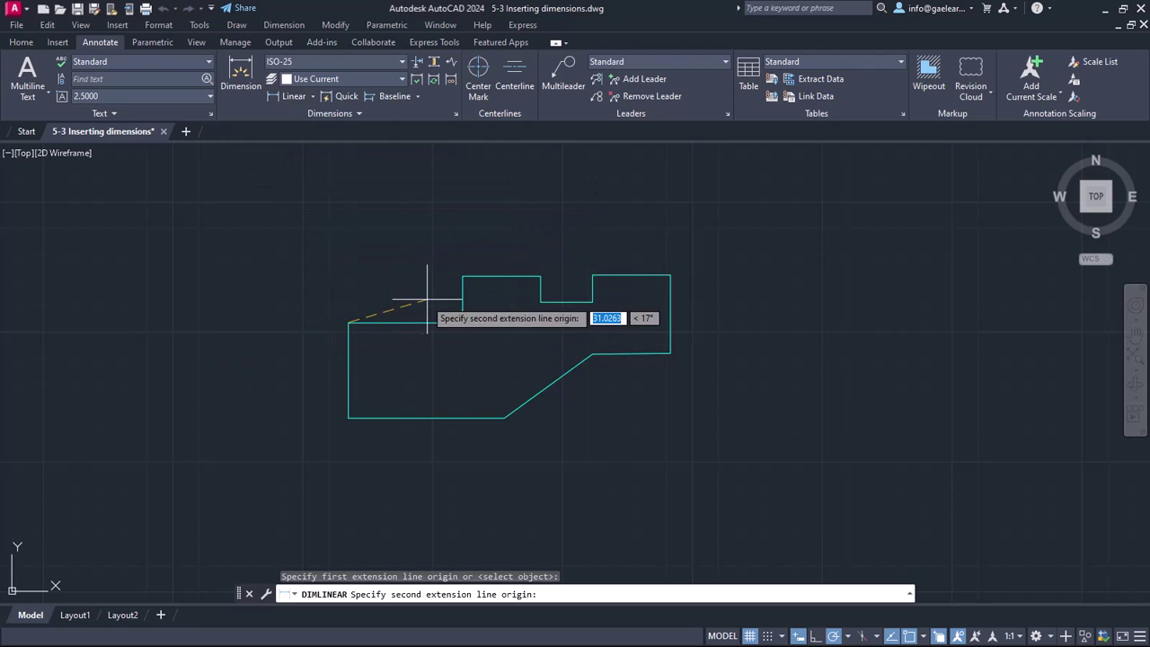
{"action": "left_click", "coordinate": [463, 275]}
{"action": "left_click", "coordinate": [460, 249]}
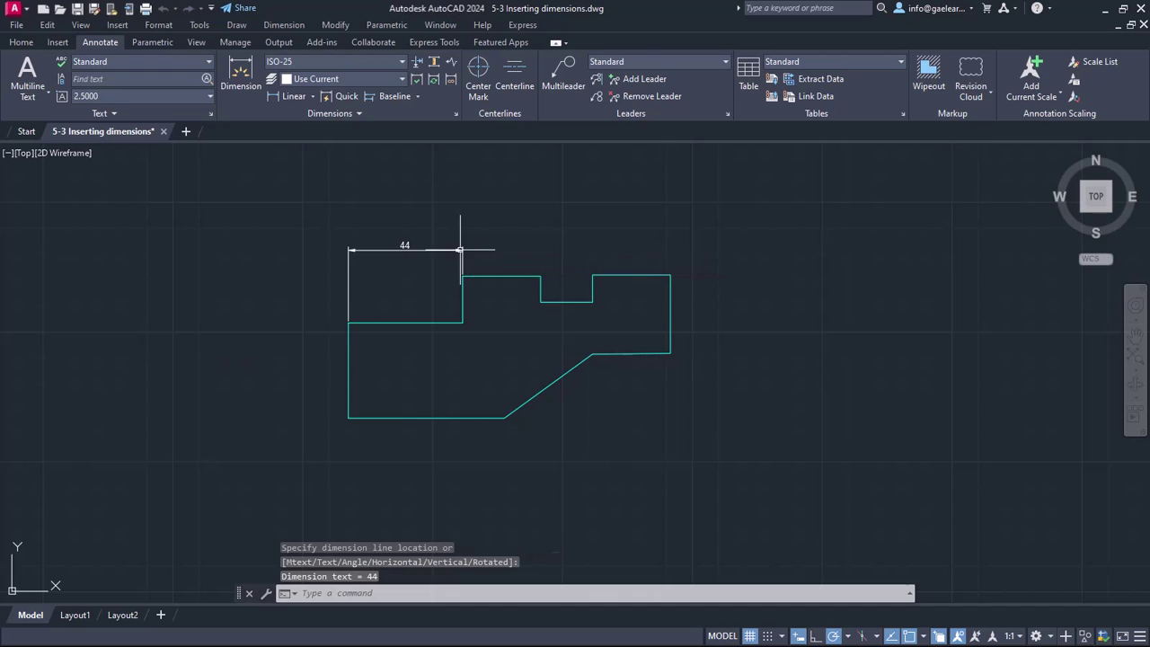
- Continue the stepped profile's horizontal dimension in a chain to the notch's upper-left corner, its upper-right corner and the profile's upper-right corner
{"action": "left_click", "coordinate": [418, 96]}
{"action": "left_click", "coordinate": [407, 120]}
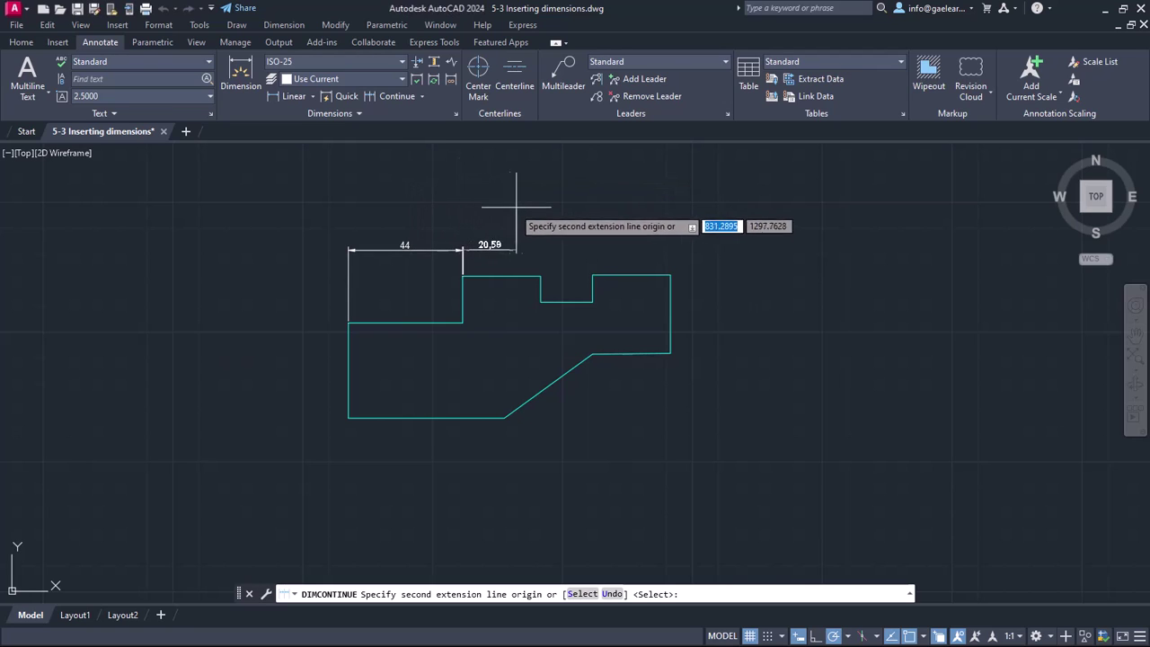
{"action": "scroll", "coordinate": [532, 214], "scroll_direction": "up", "scroll_amount": 2}
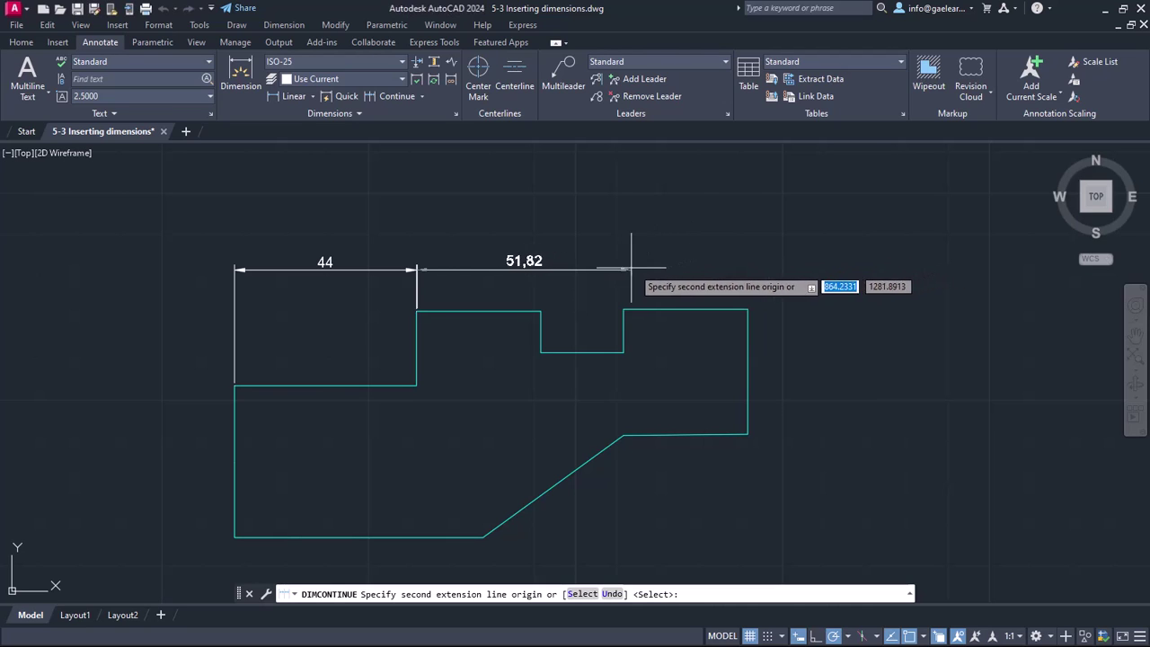
{"action": "left_click", "coordinate": [540, 310]}
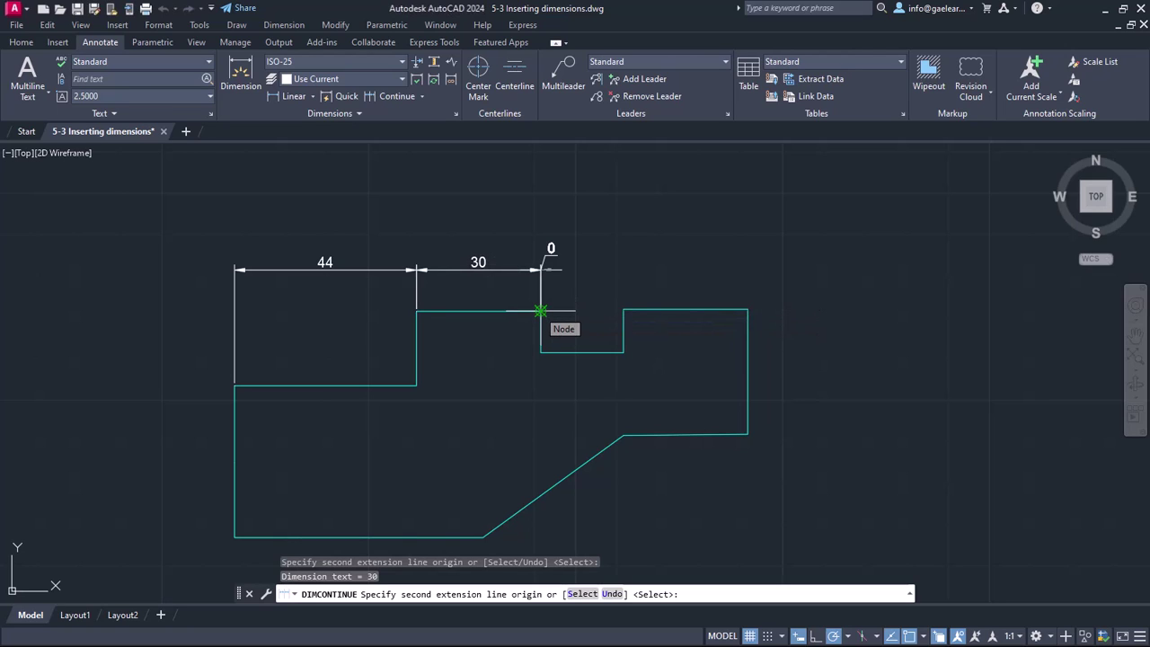
{"action": "left_click", "coordinate": [623, 309]}
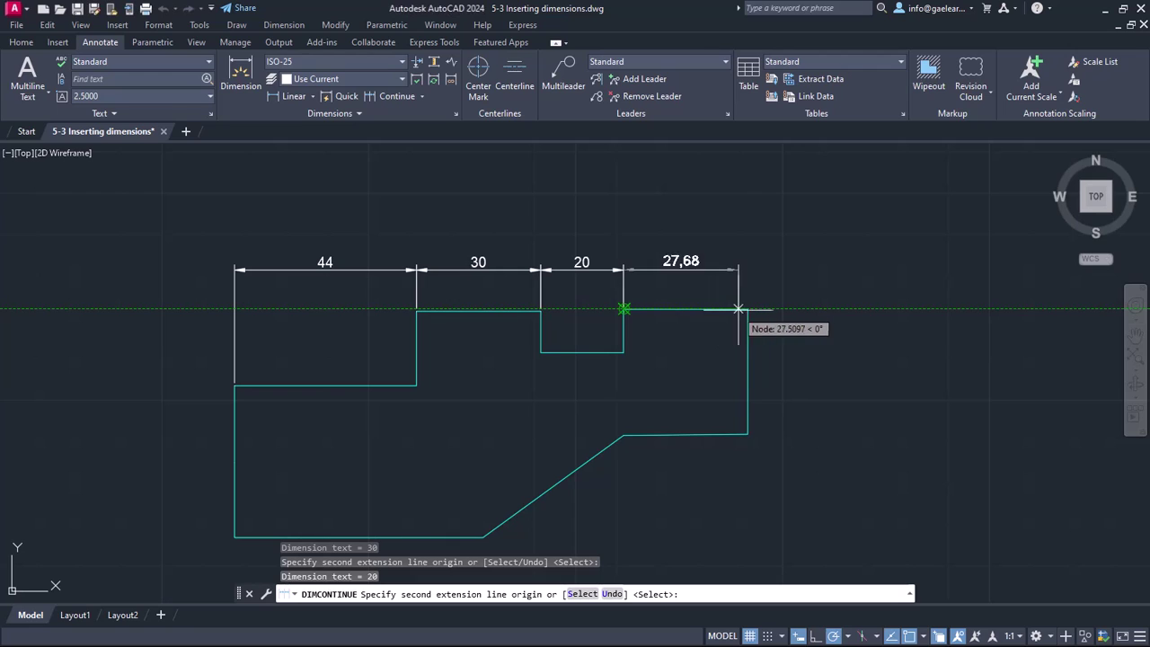
{"action": "left_click", "coordinate": [747, 309]}
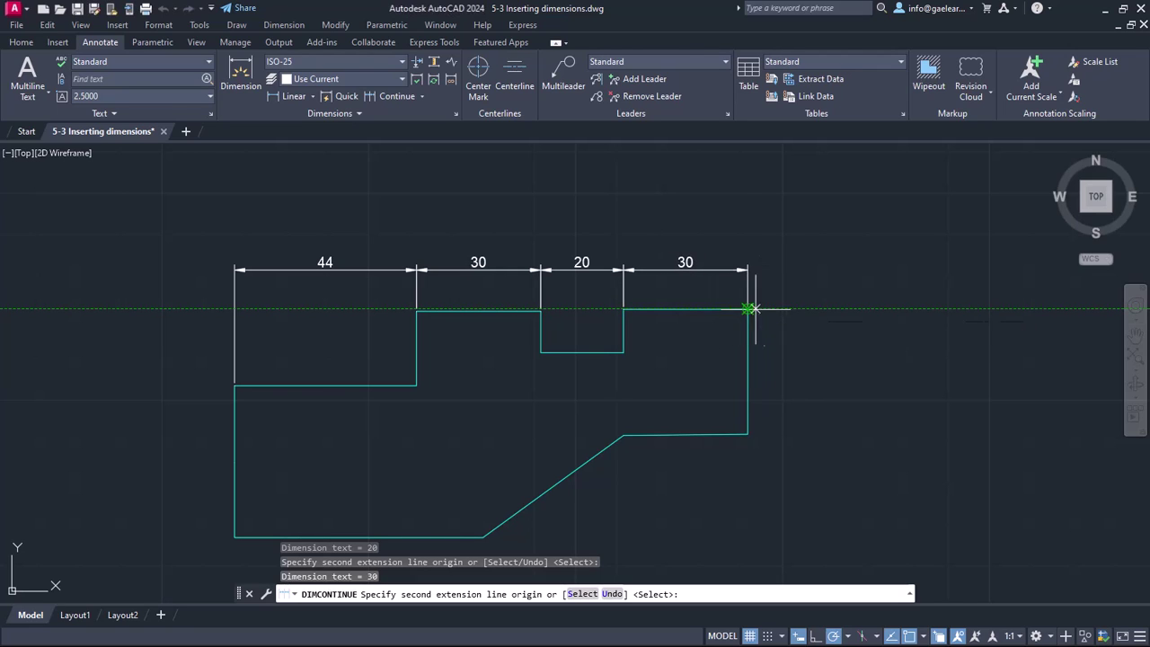
- Continue the chain to a free point right of the profile, undo that extra dimension within the command, and end the command
{"action": "left_click", "coordinate": [878, 309]}
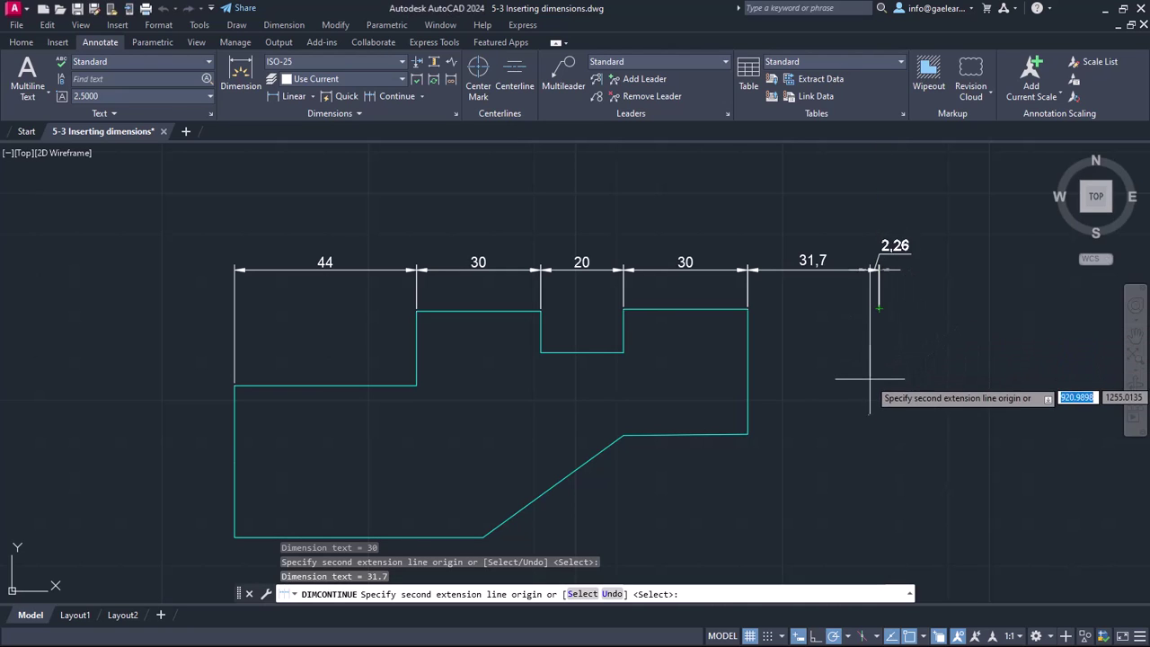
{"action": "left_click", "coordinate": [612, 595]}
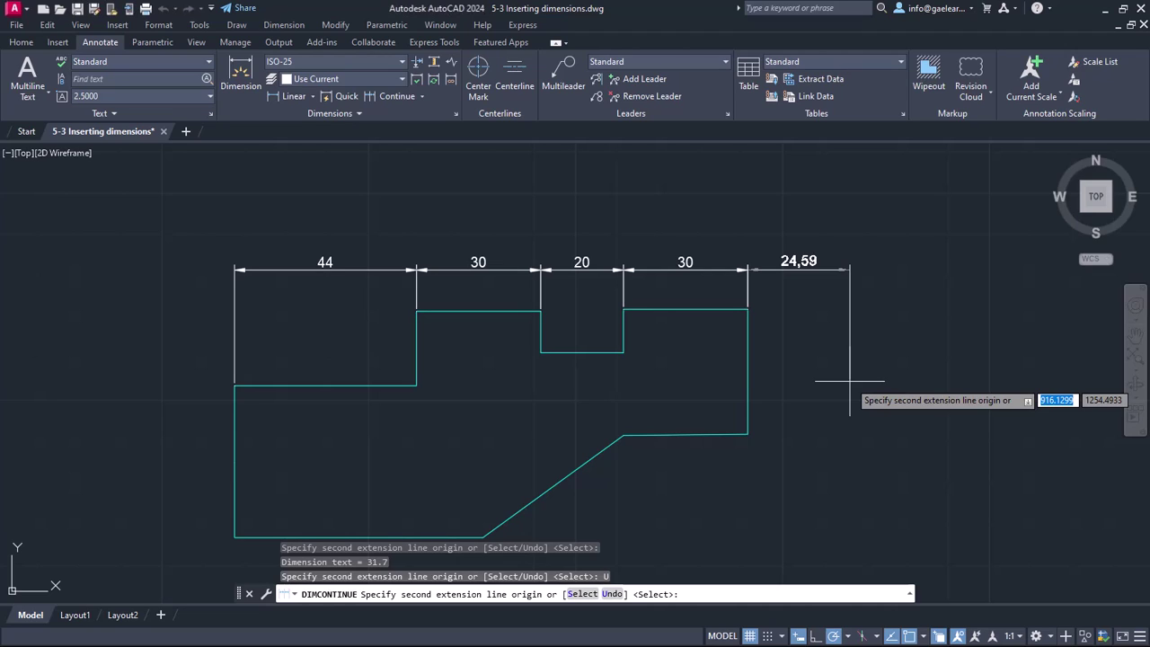
{"action": "key", "text": "Escape"}
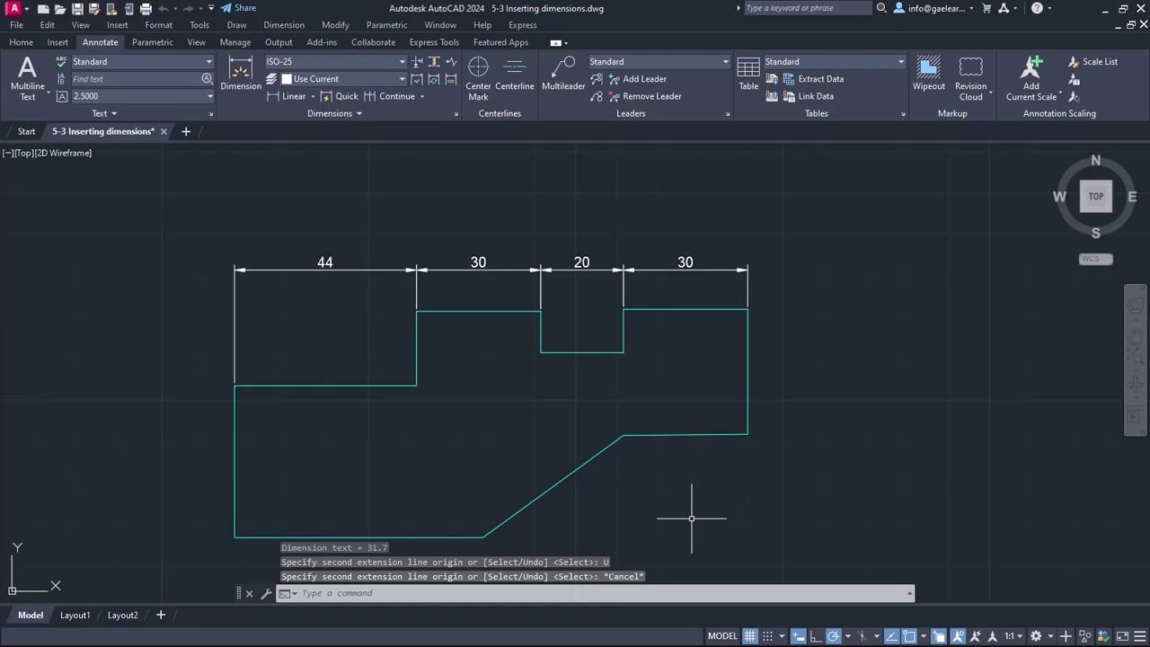
- Add baseline dimensions from the left extension line of the lower profile's horizontal dimension to the top edge's right end and the lower step's right corner
{"action": "middle_click_drag", "start_coordinate": [691, 519], "coordinate": [757, 231]}
{"action": "key", "text": "ctrl+z"}
{"action": "mouse_move", "coordinate": [686, 393]}
{"action": "middle_mouse_down"}
{"action": "mouse_move", "coordinate": [698, 308]}
{"action": "mouse_move", "coordinate": [742, 300]}
{"action": "middle_mouse_up"}
{"action": "middle_click_drag", "start_coordinate": [781, 418], "coordinate": [779, 460]}
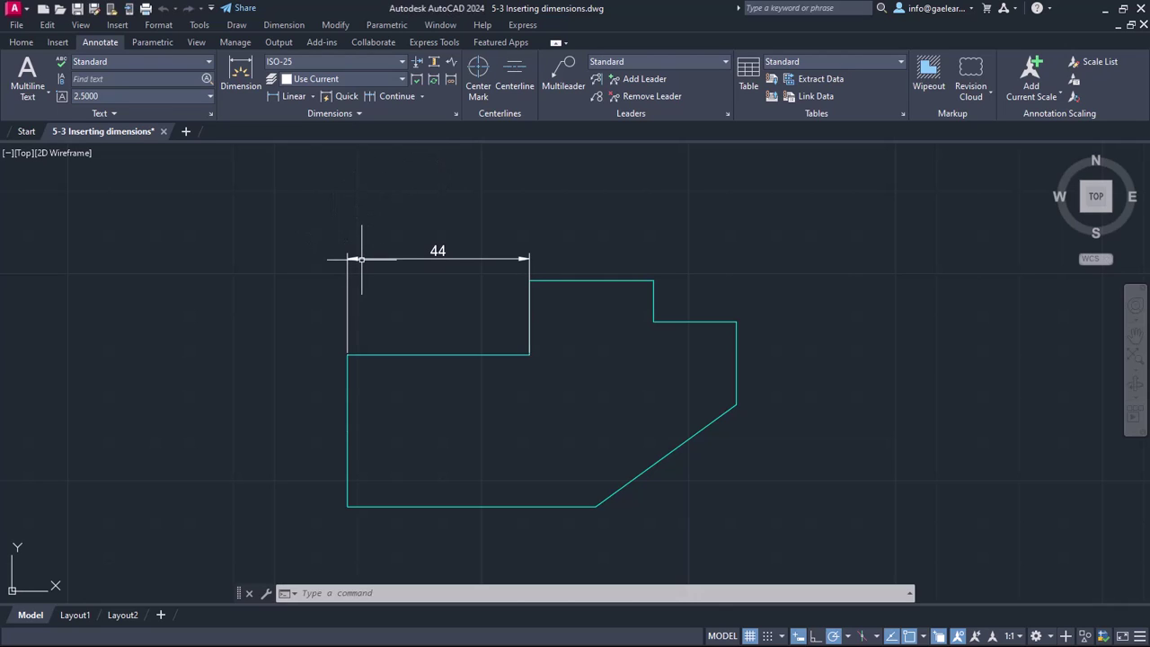
{"action": "mouse_move", "coordinate": [362, 259]}
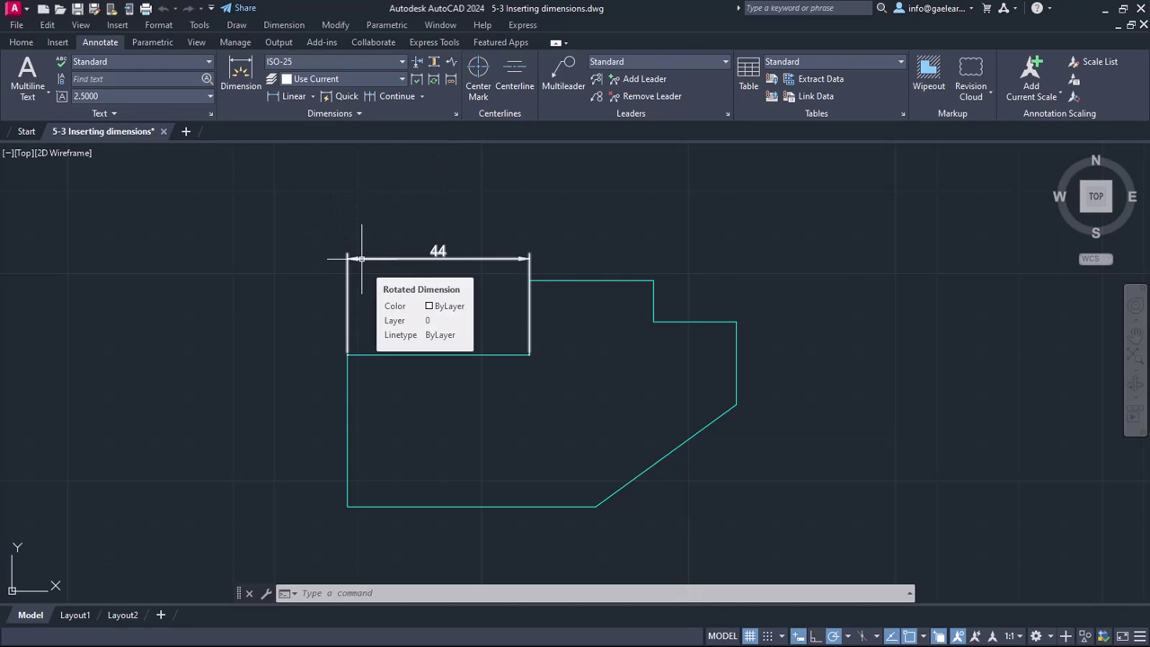
{"action": "left_click", "coordinate": [423, 96]}
{"action": "left_click", "coordinate": [410, 154]}
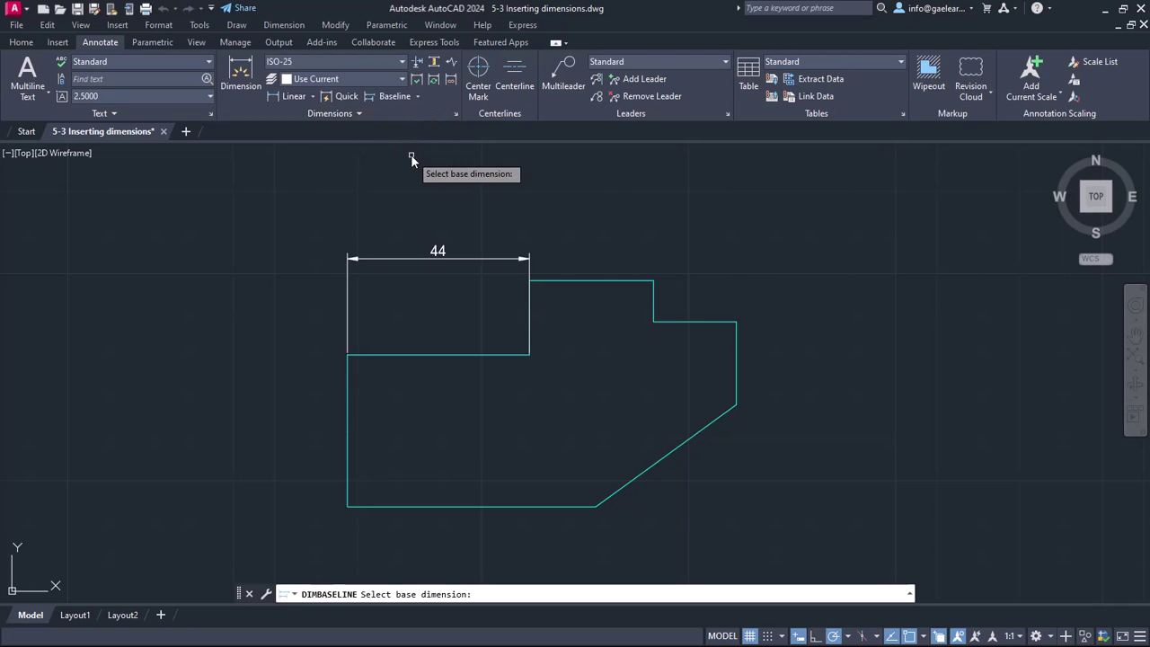
{"action": "left_click", "coordinate": [346, 285]}
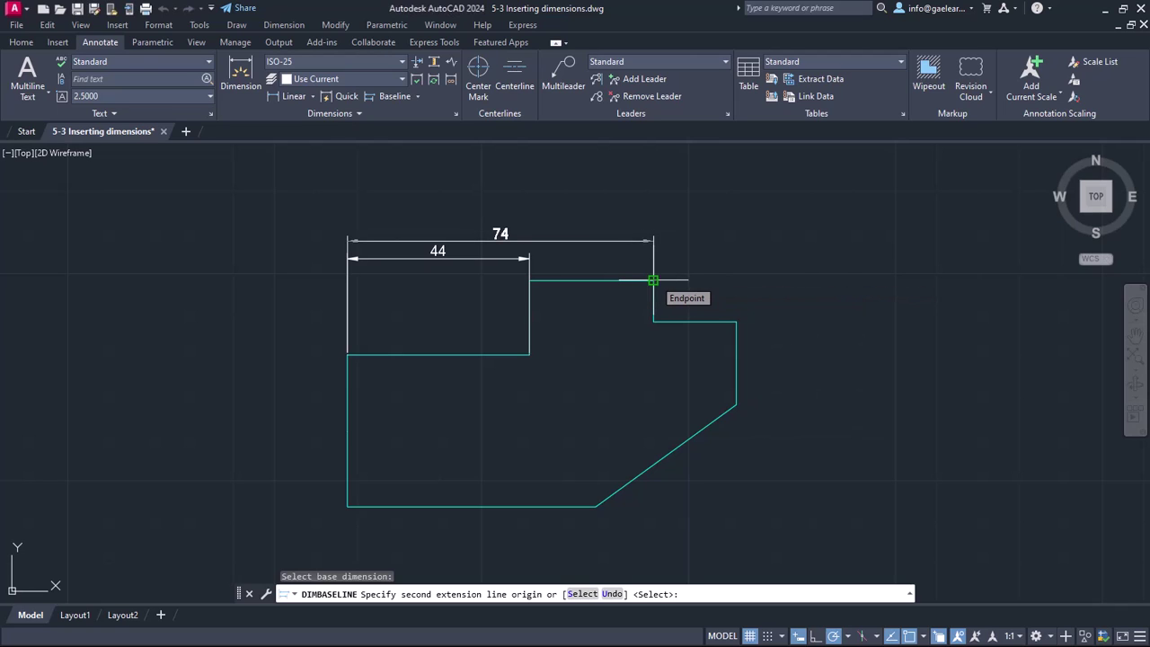
{"action": "left_click", "coordinate": [653, 280]}
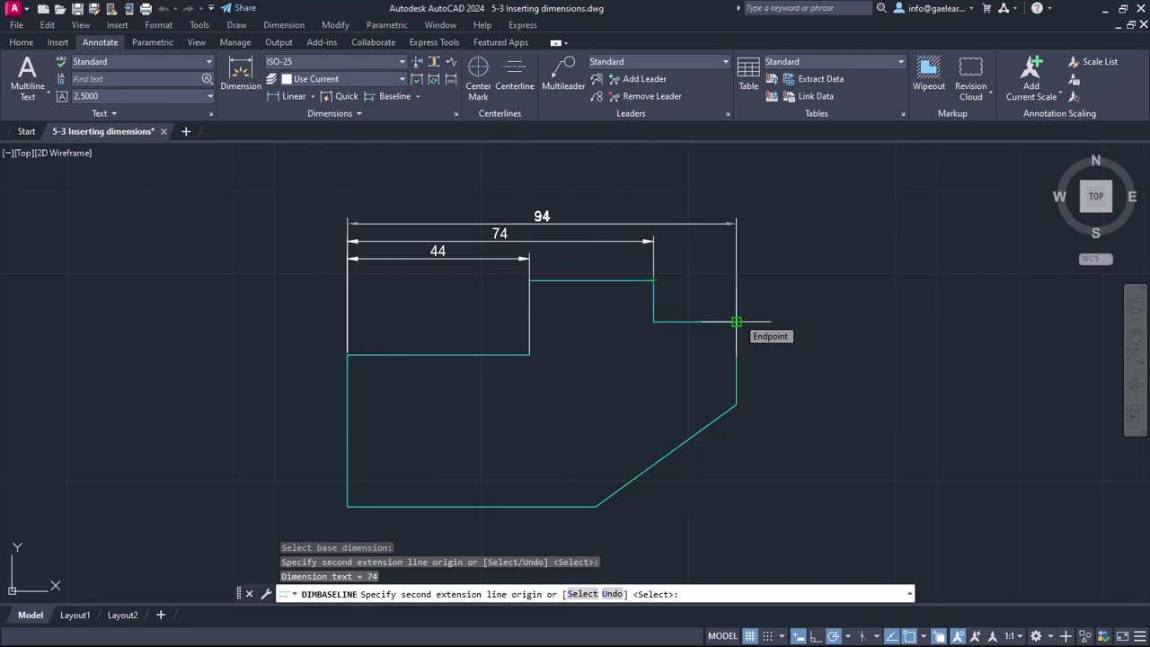
{"action": "left_click", "coordinate": [737, 322]}
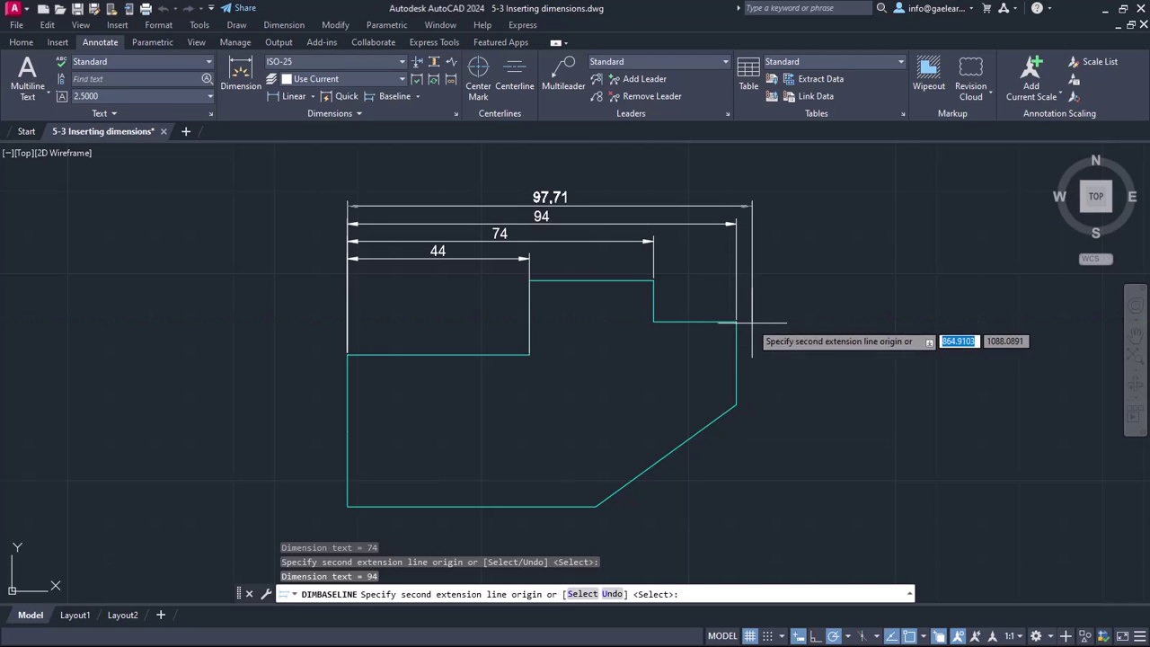
- Add another baseline dimension to a free point right of the lower profile, undo it within the command, and end the command
{"action": "left_click", "coordinate": [837, 327]}
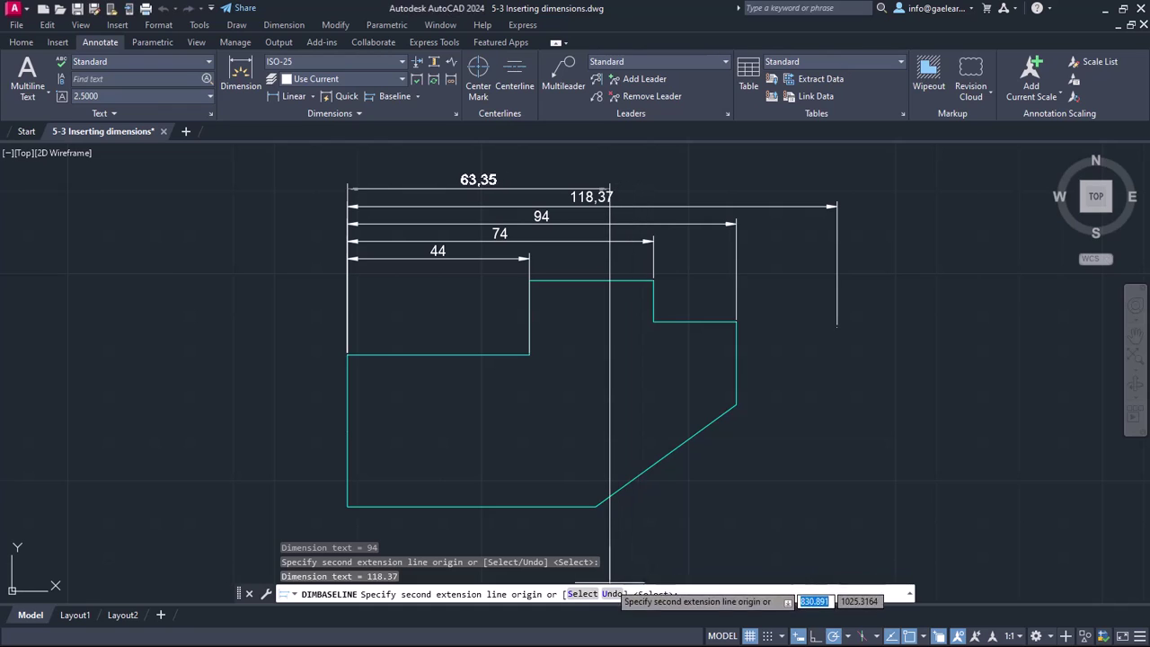
{"action": "left_click", "coordinate": [612, 593]}
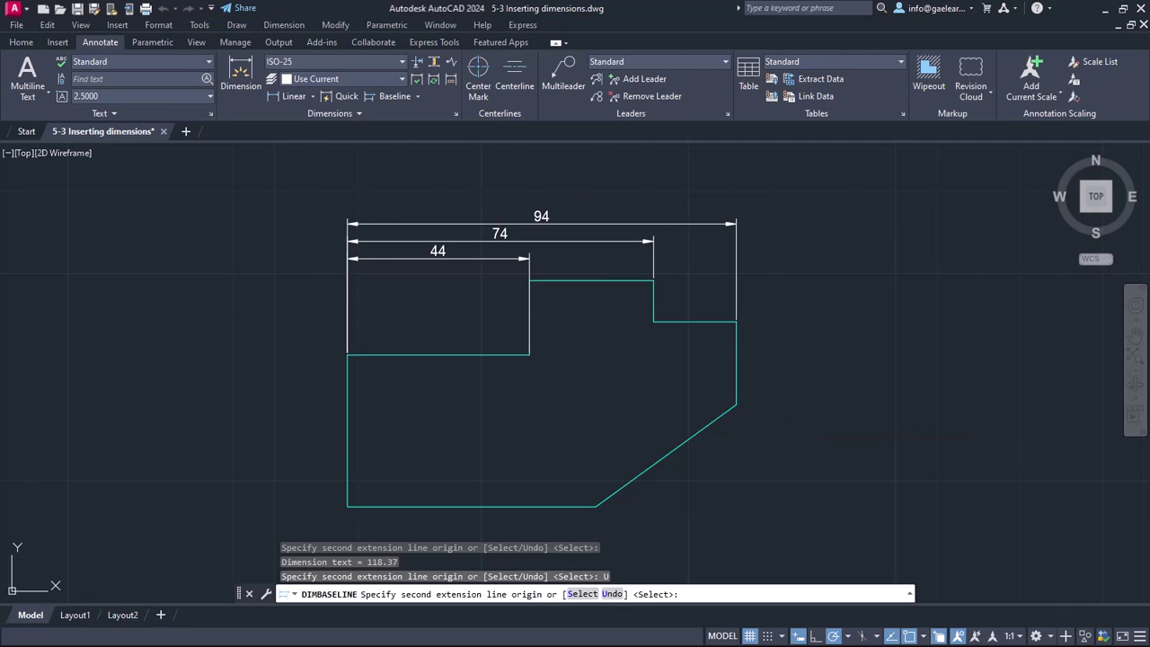
{"action": "key", "text": "Escape"}
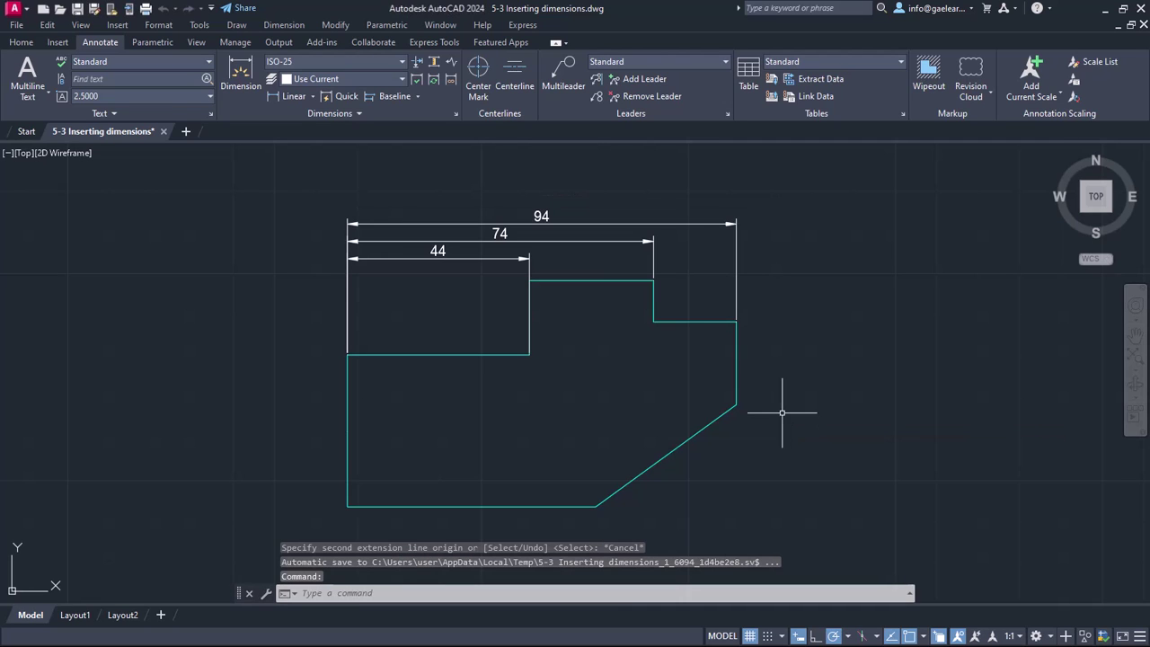